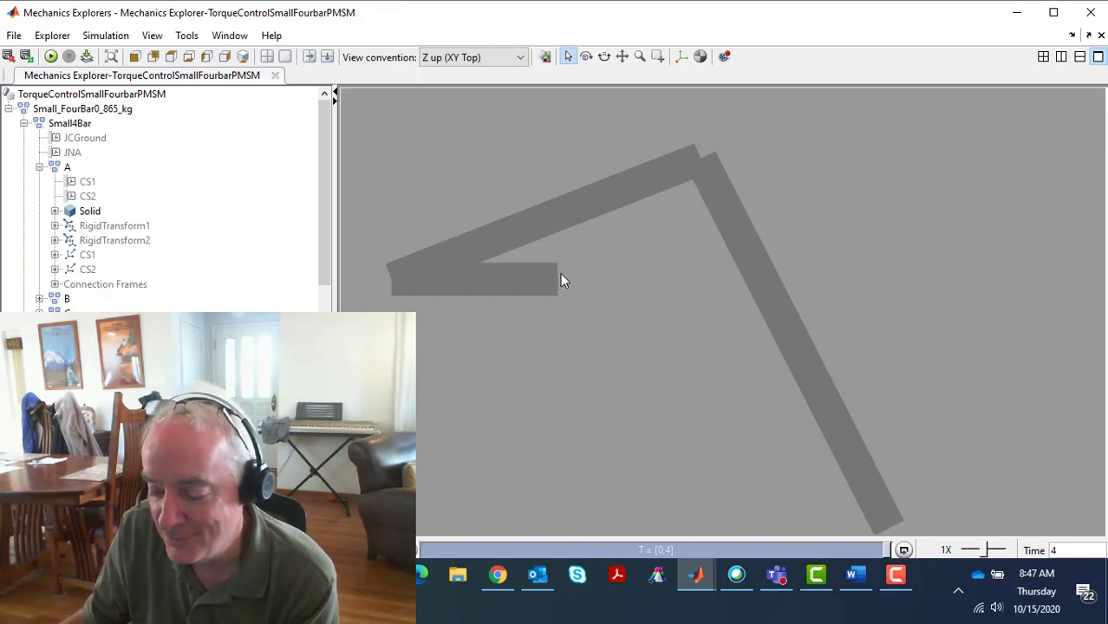
- Select link A's solid in the Mechanics Explorer animation, then minimize the viewer
{"action": "left_click", "coordinate": [536, 281]}
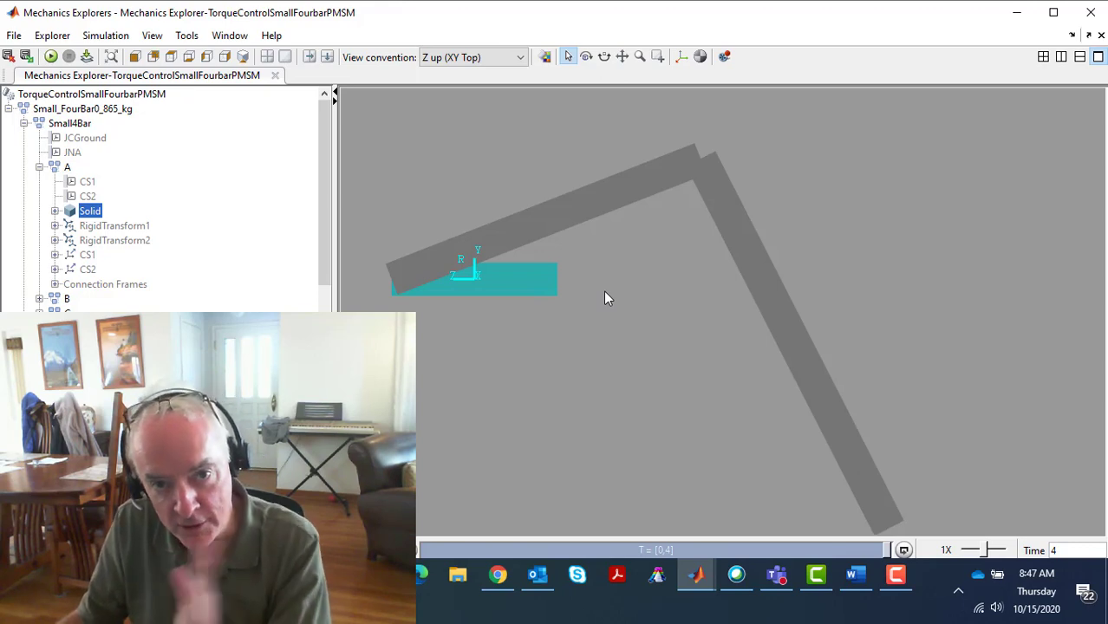
{"action": "left_click", "coordinate": [1020, 19]}
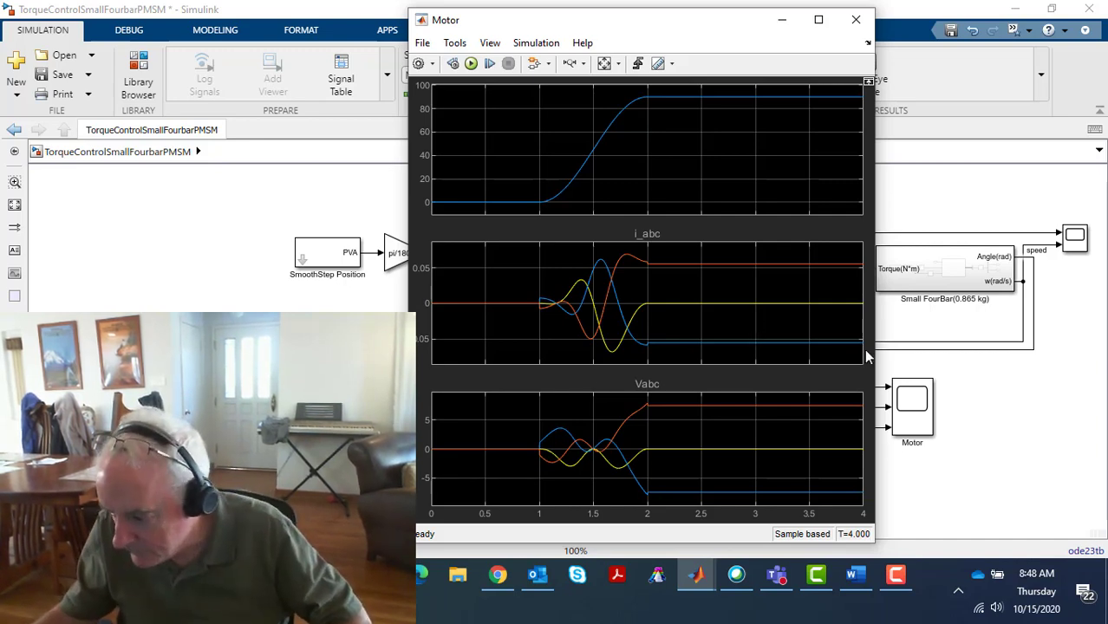
- Bring the TorqueControlSmallFourbarPMSM block diagram in front of the Motor scope window
{"action": "left_click", "coordinate": [1041, 475]}
{"action": "left_click", "coordinate": [761, 301]}
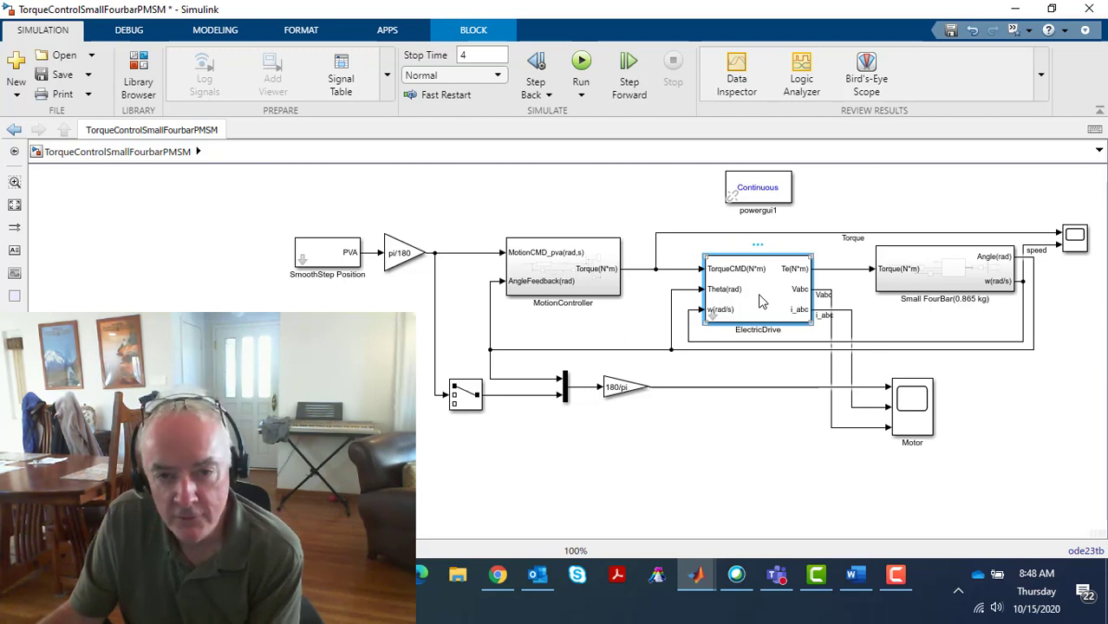
{"action": "double_click", "coordinate": [761, 301]}
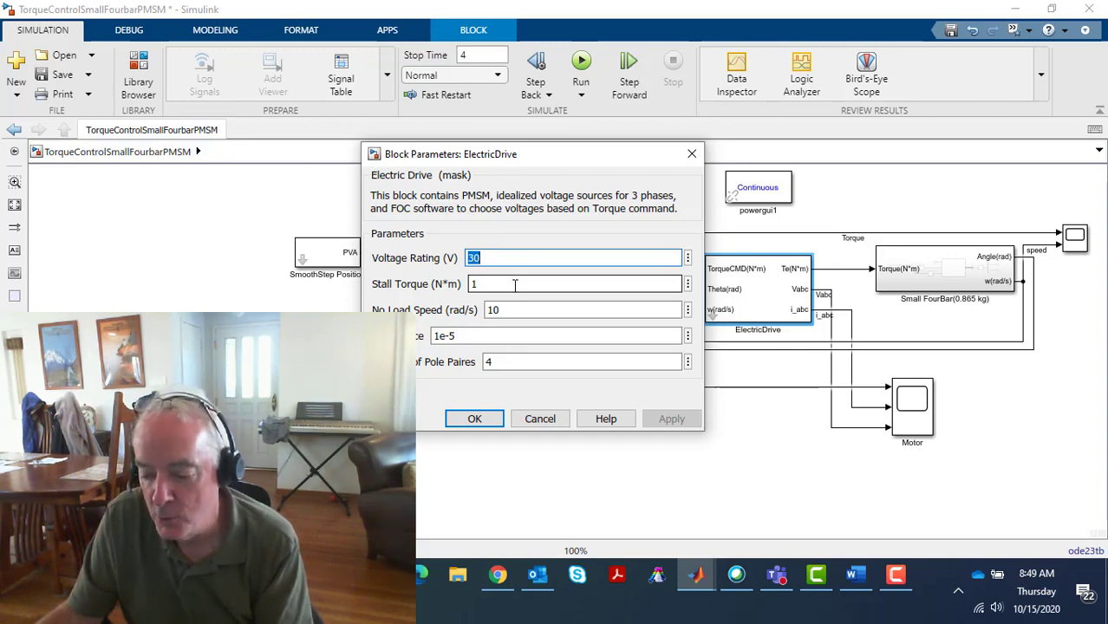
{"action": "key", "text": "Tab"}
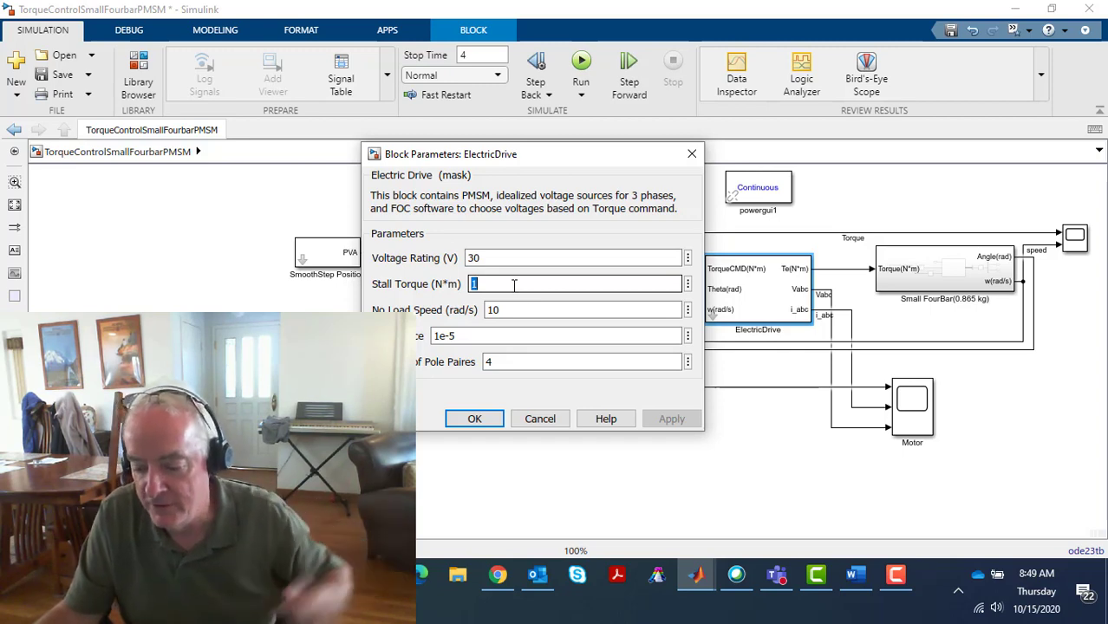
{"action": "key", "text": "Tab"}
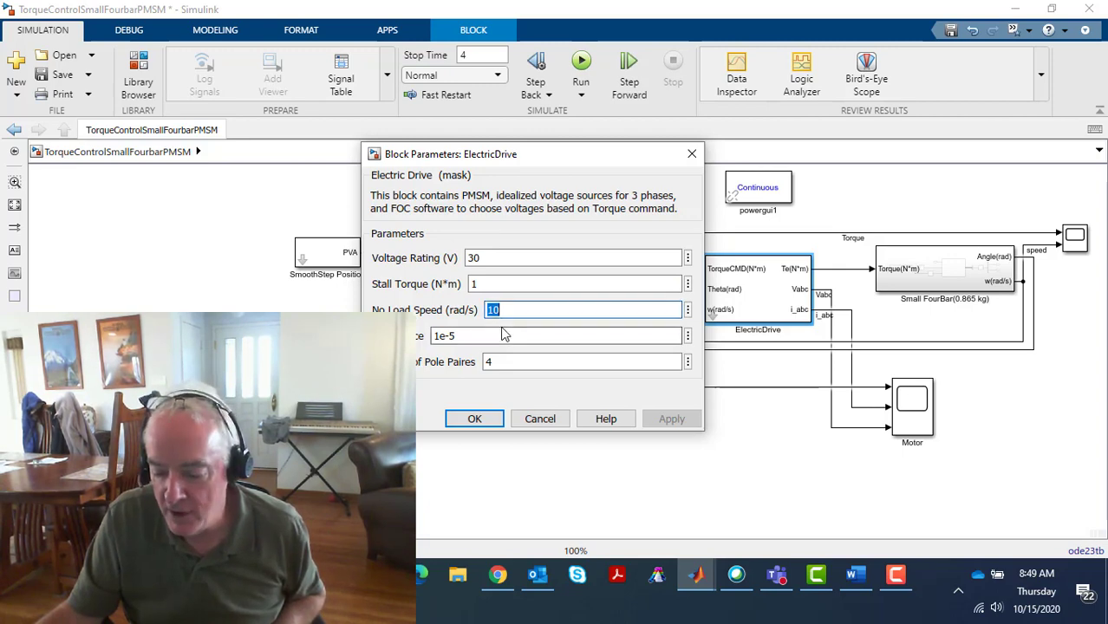
{"action": "key", "text": "Tab"}
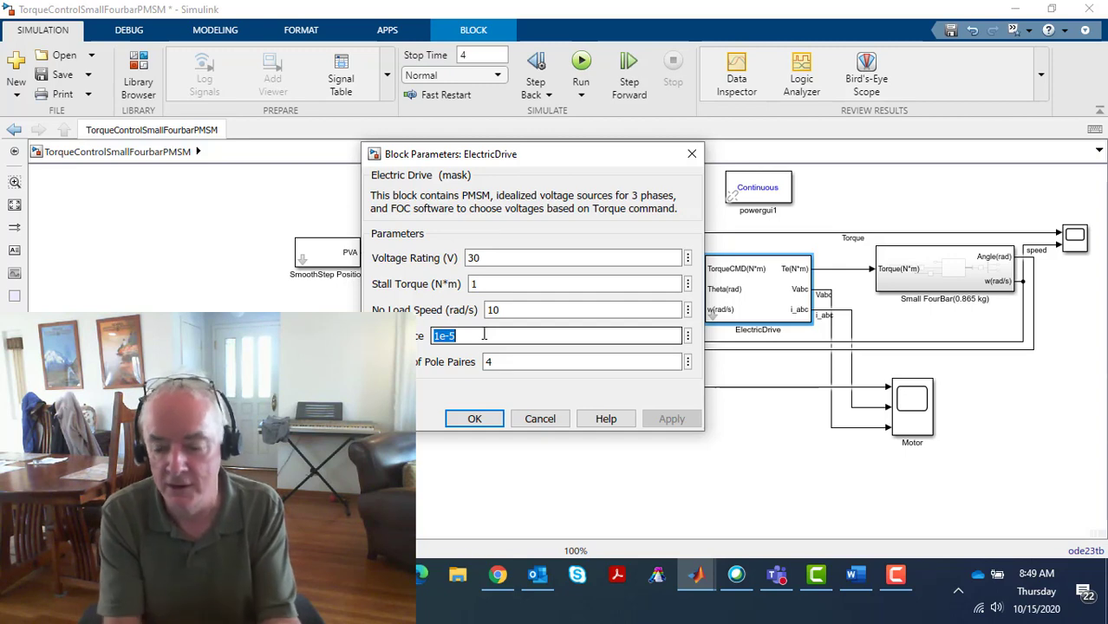
{"action": "left_click", "coordinate": [544, 421]}
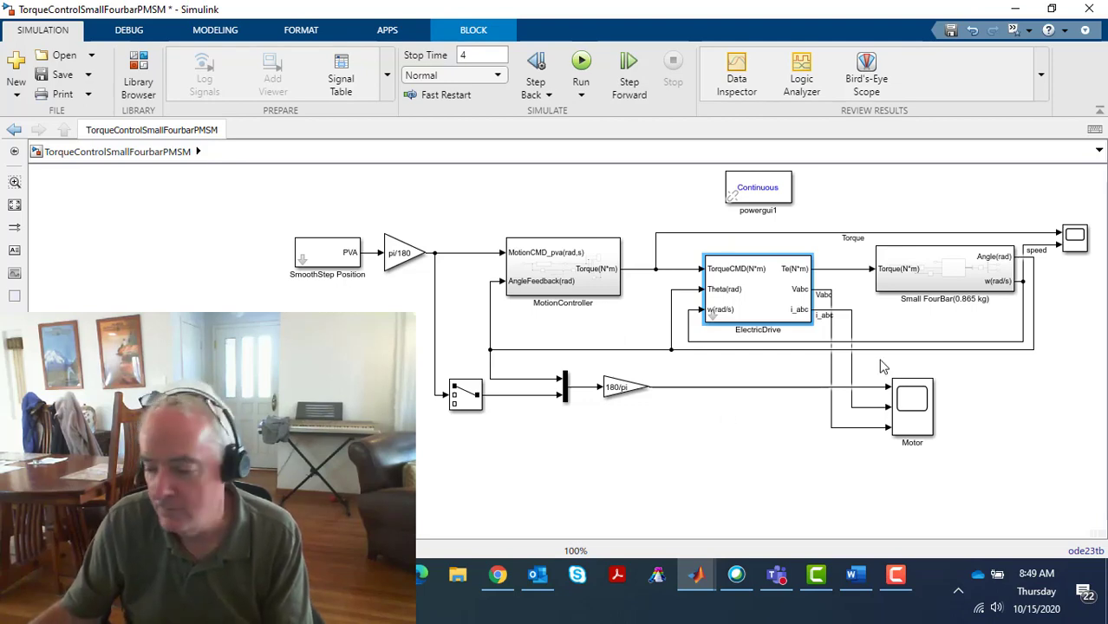
{"action": "left_click", "coordinate": [1077, 243]}
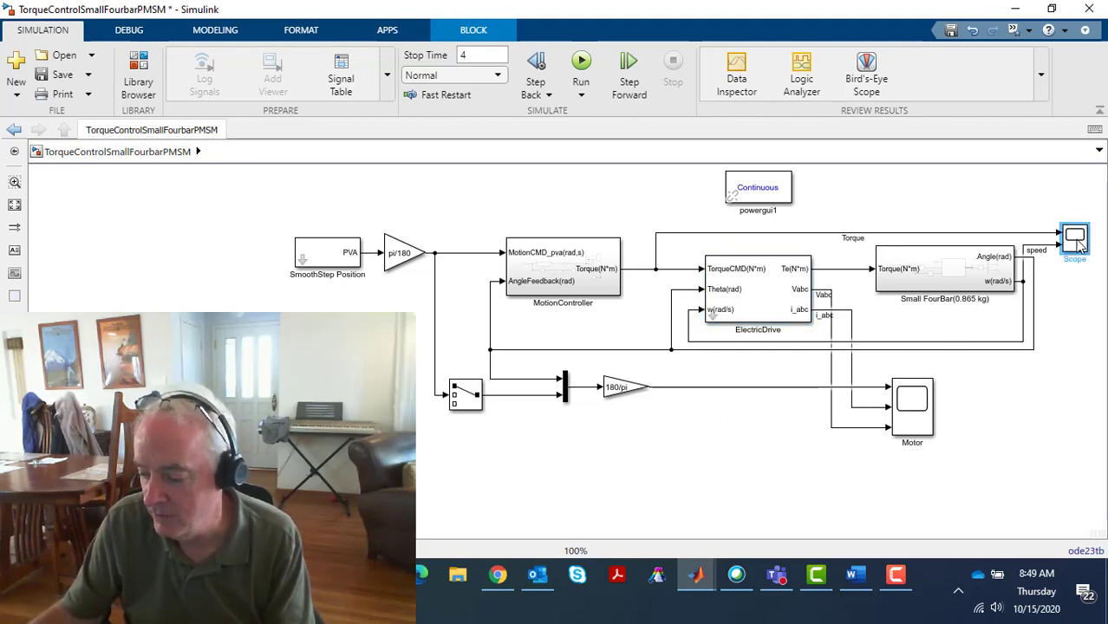
{"action": "double_click", "coordinate": [1075, 241]}
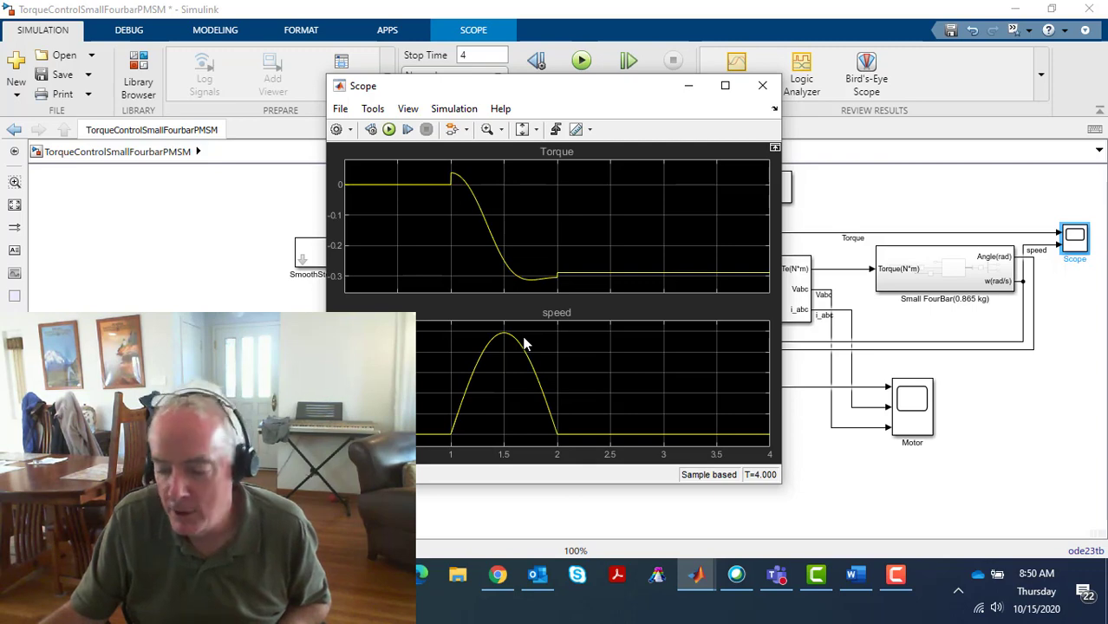
{"action": "left_click", "coordinate": [762, 85]}
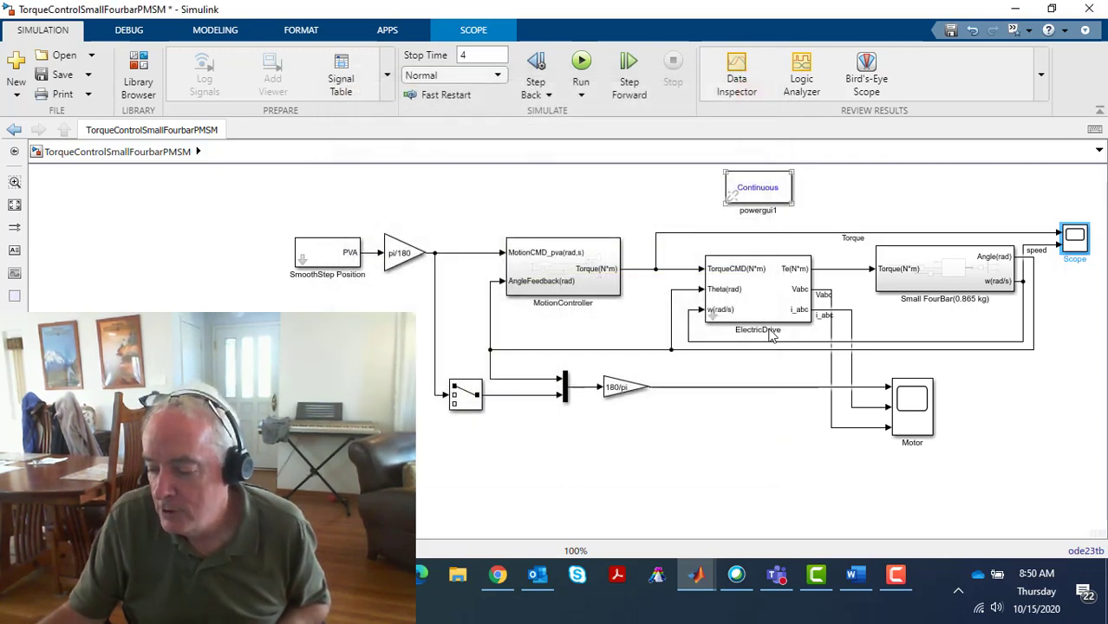
- Check the ElectricDrive block's Stall Torque value and close its parameters unchanged
{"action": "double_click", "coordinate": [752, 310]}
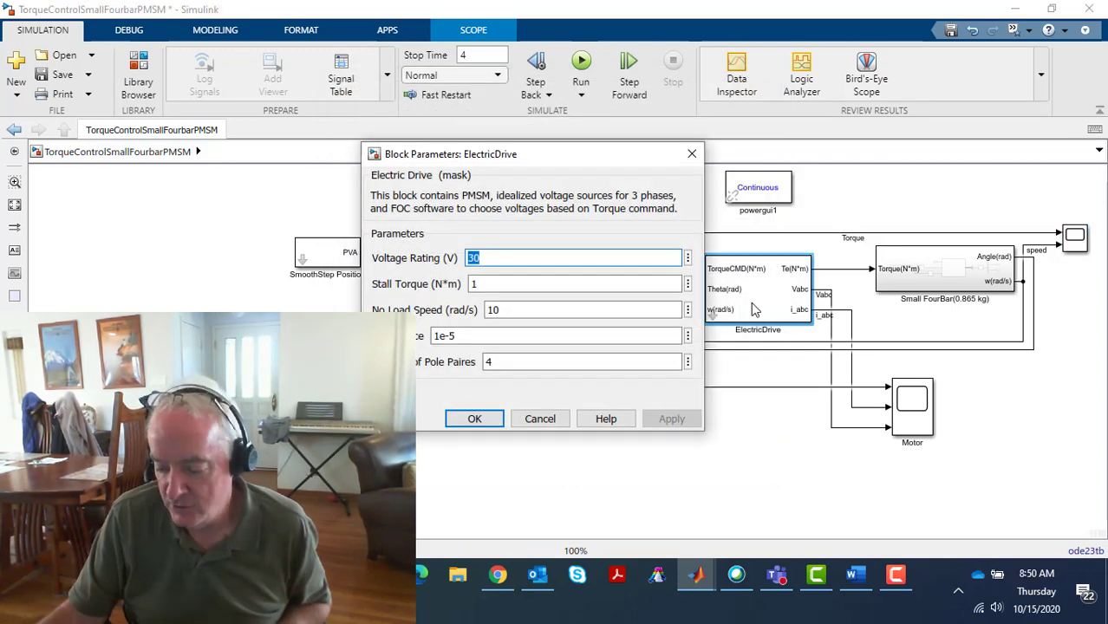
{"action": "double_click", "coordinate": [533, 286]}
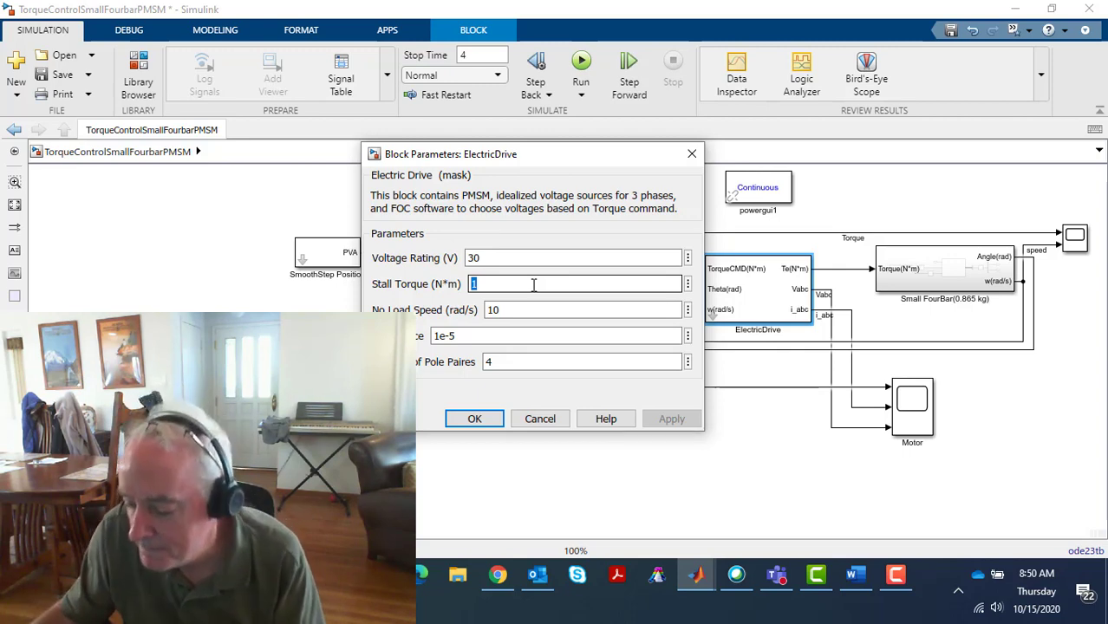
{"action": "left_click", "coordinate": [493, 420]}
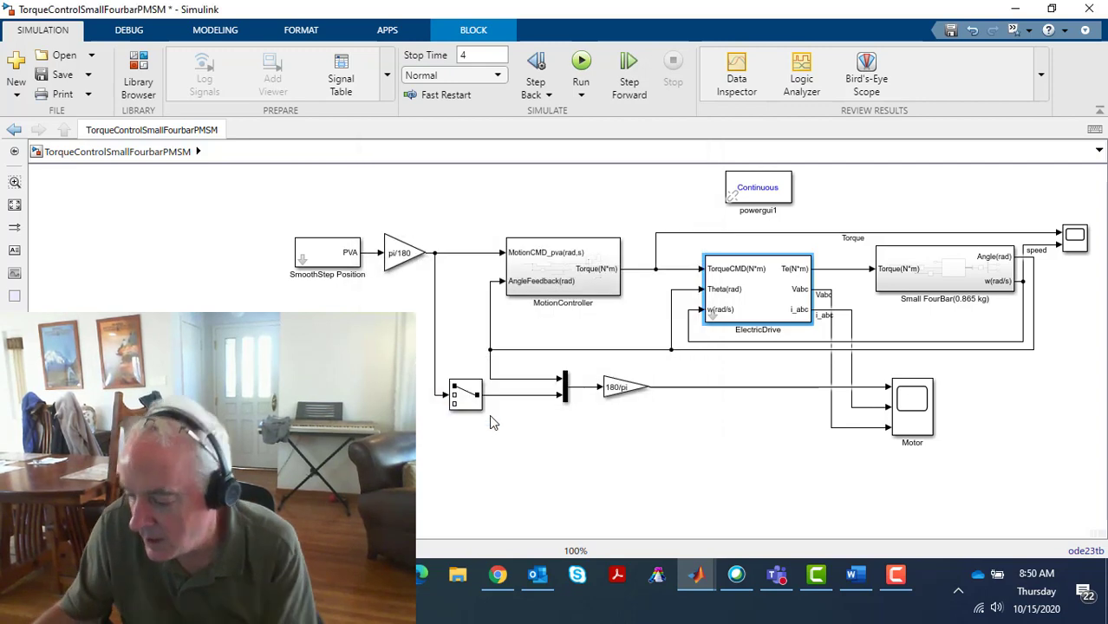
- Open Small FourBar and inspect its world settings, NewtonianCS1 block and frame connections
{"action": "double_click", "coordinate": [908, 289]}
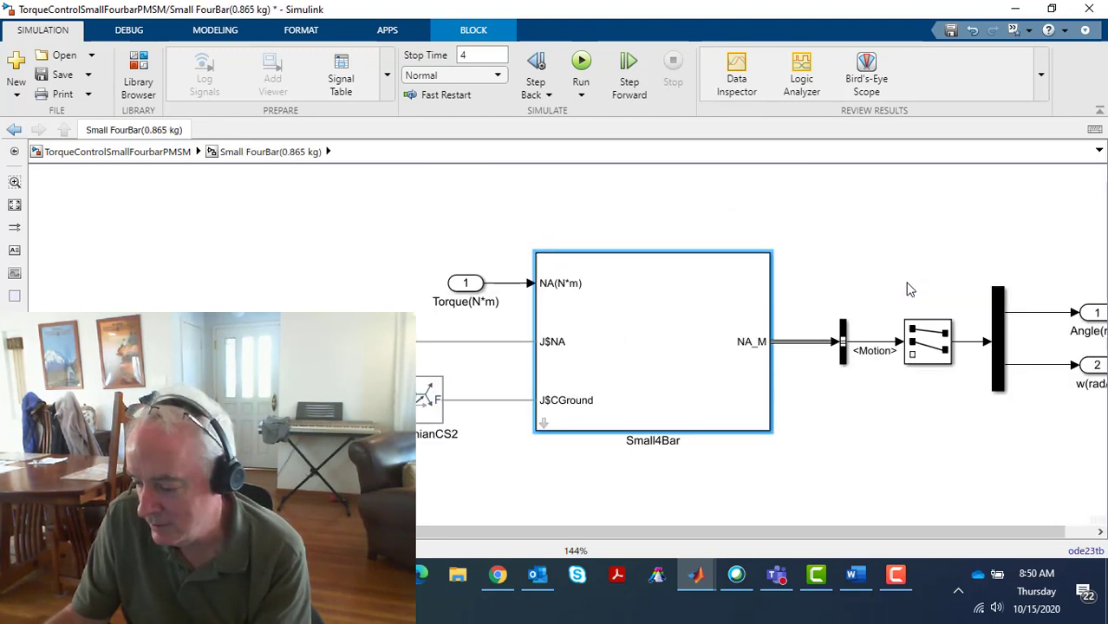
{"action": "left_click", "coordinate": [876, 231]}
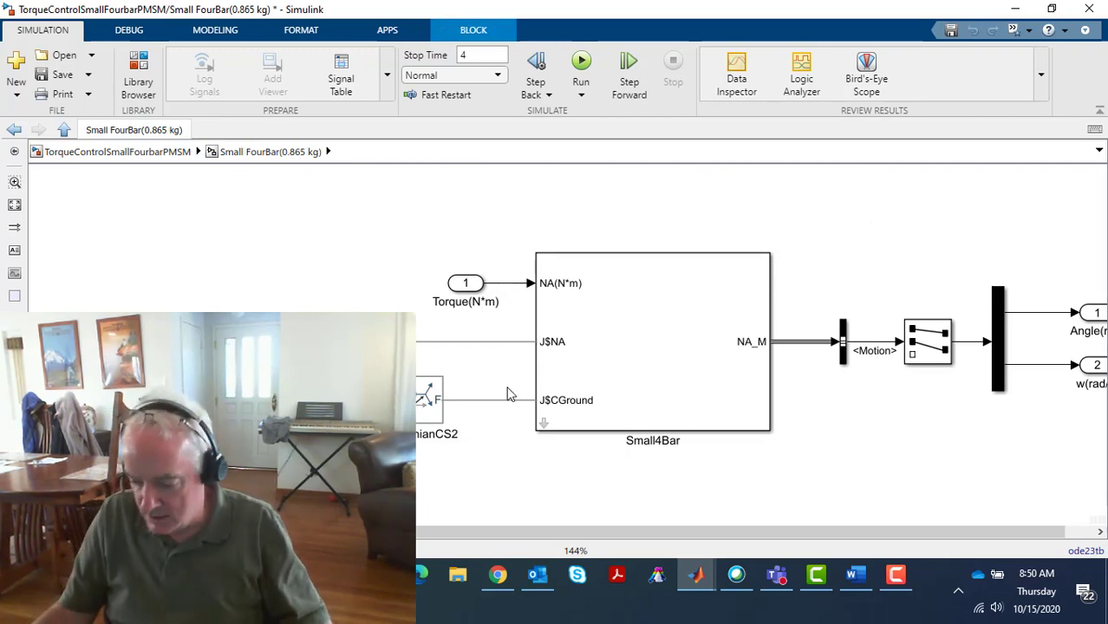
{"action": "scroll", "coordinate": [509, 395], "scroll_direction": "up", "scroll_amount": 1}
{"action": "scroll", "coordinate": [510, 394], "scroll_direction": "down", "scroll_amount": 4}
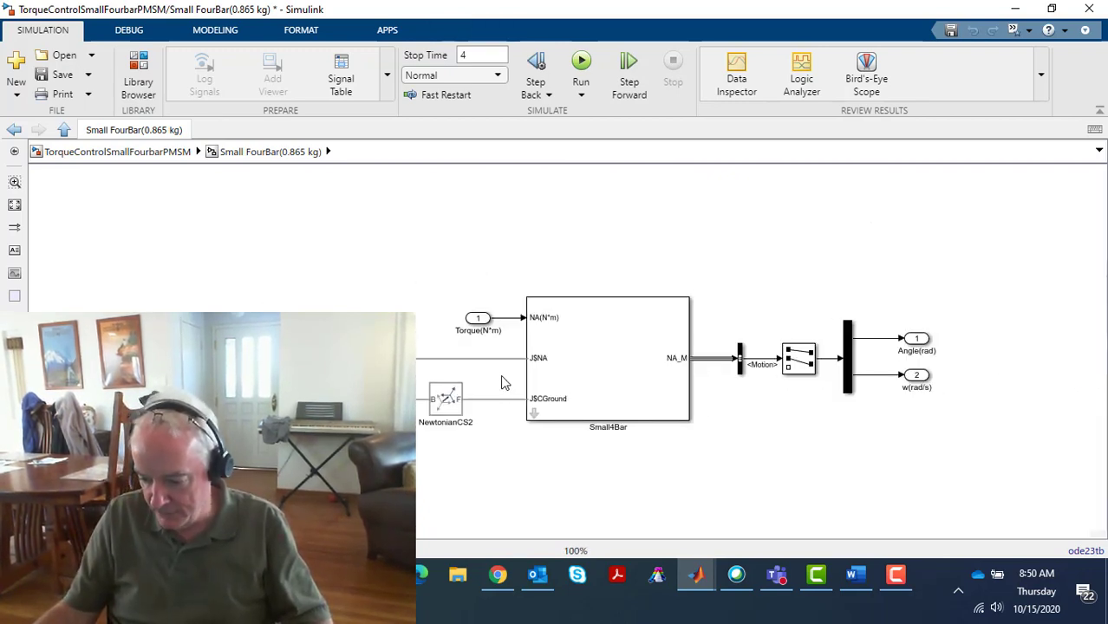
{"action": "left_click_drag", "start_coordinate": [505, 383], "coordinate": [669, 274]}
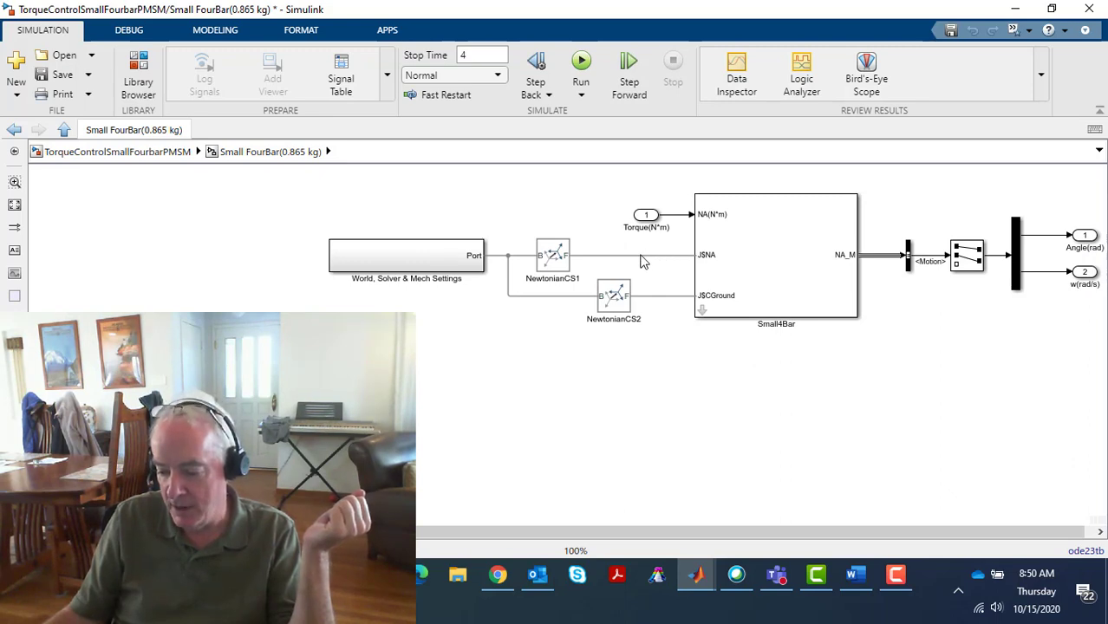
{"action": "left_click", "coordinate": [559, 265]}
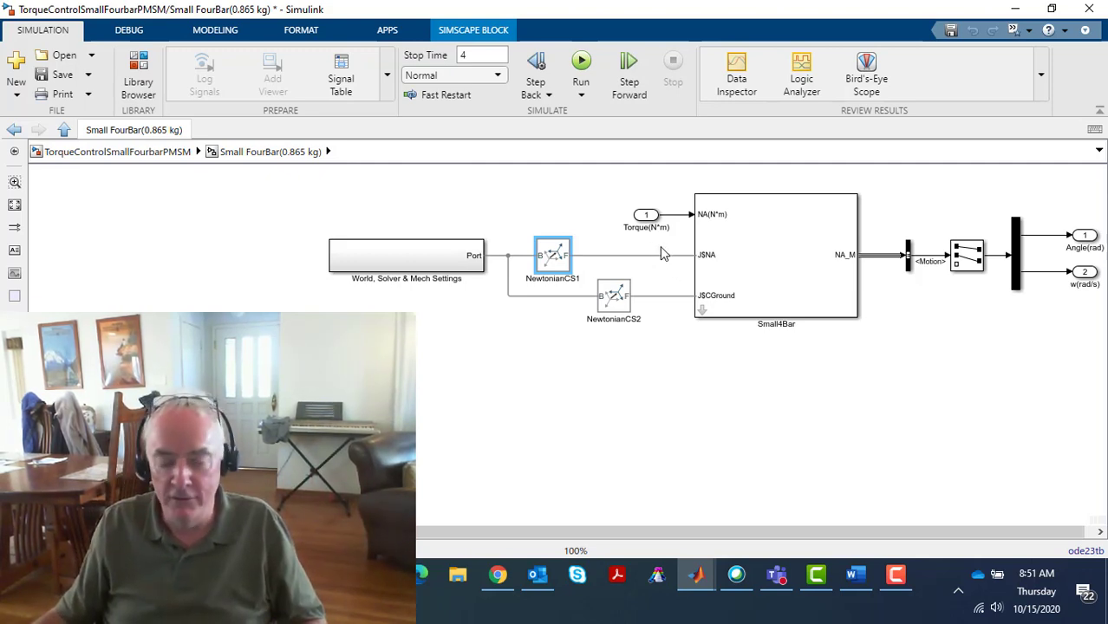
{"action": "left_click_drag", "start_coordinate": [659, 321], "coordinate": [678, 248]}
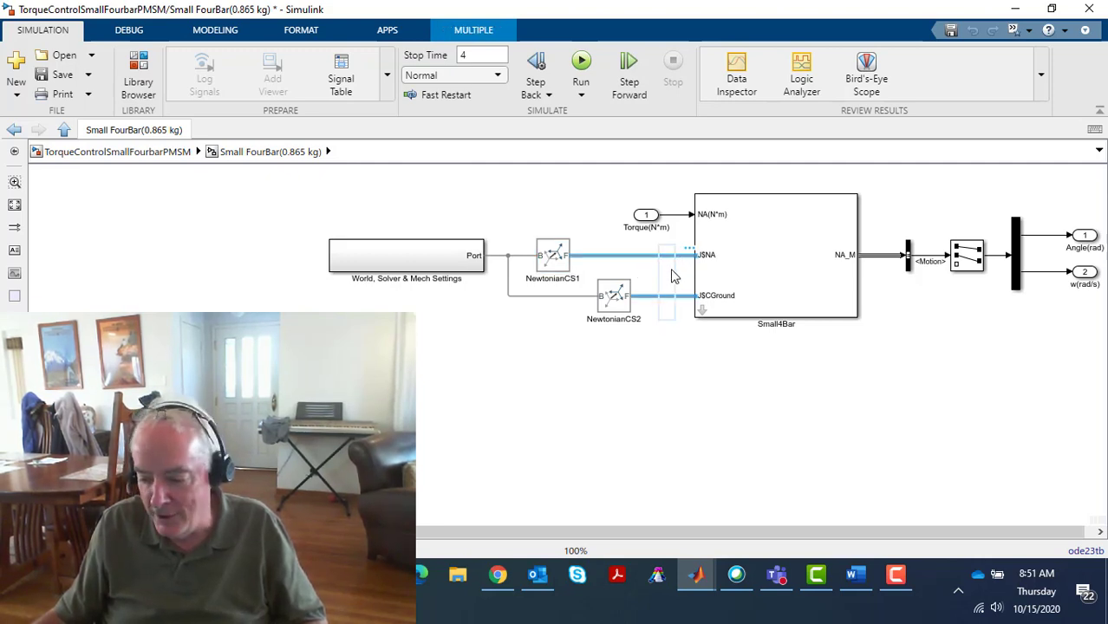
- Drill through Small4Bar into link A and open its Solid block parameters
{"action": "left_click", "coordinate": [704, 312], "text": "shift"}
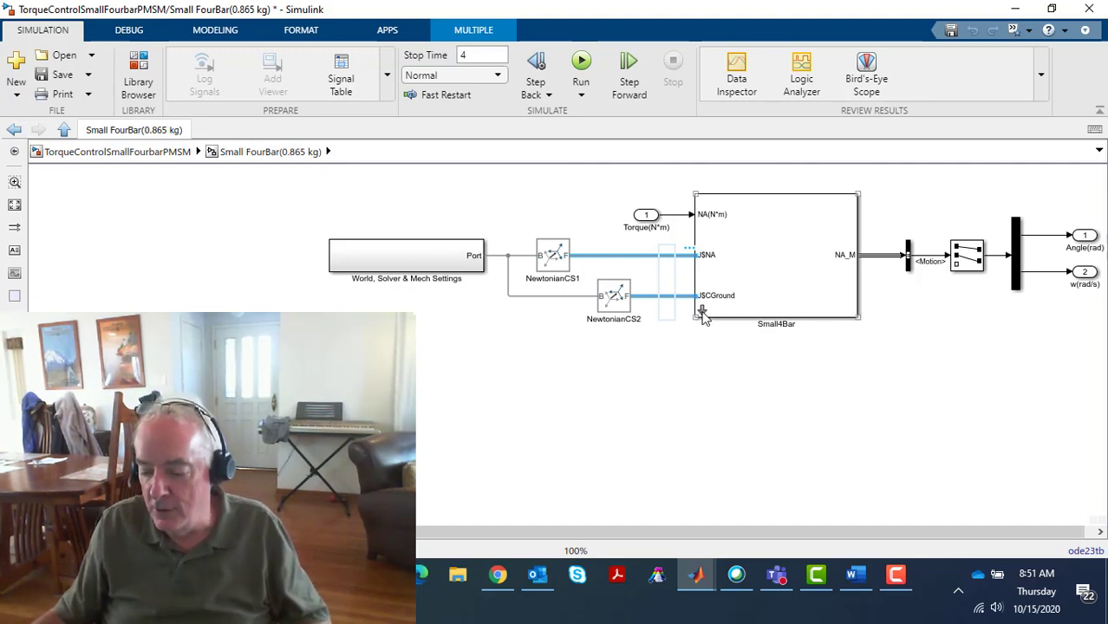
{"action": "double_click", "coordinate": [701, 310]}
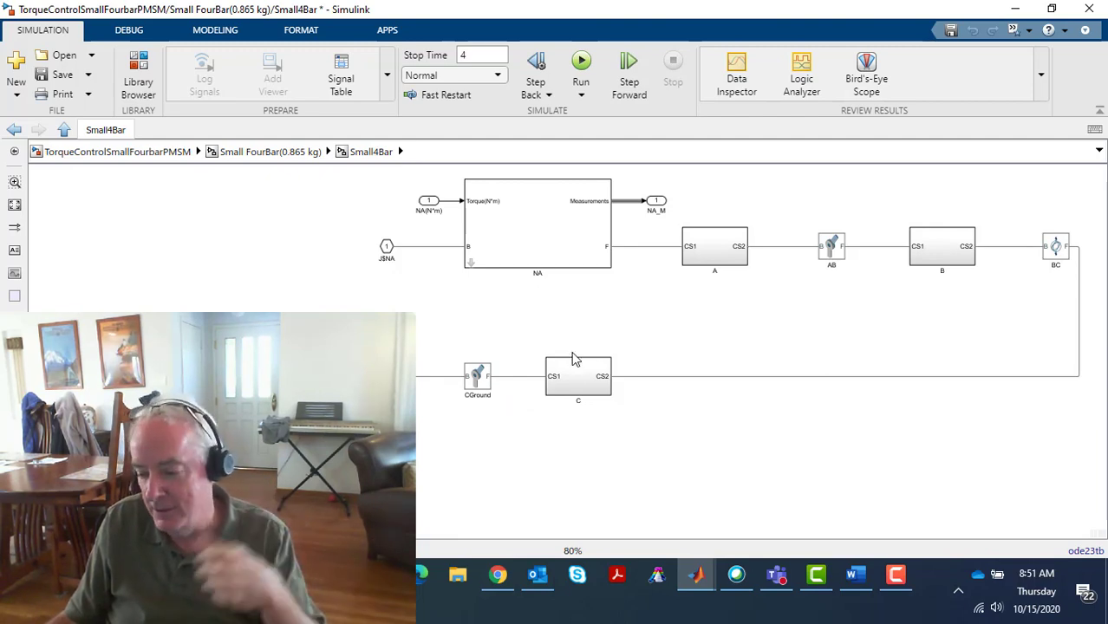
{"action": "left_click", "coordinate": [720, 259]}
{"action": "double_click", "coordinate": [724, 253]}
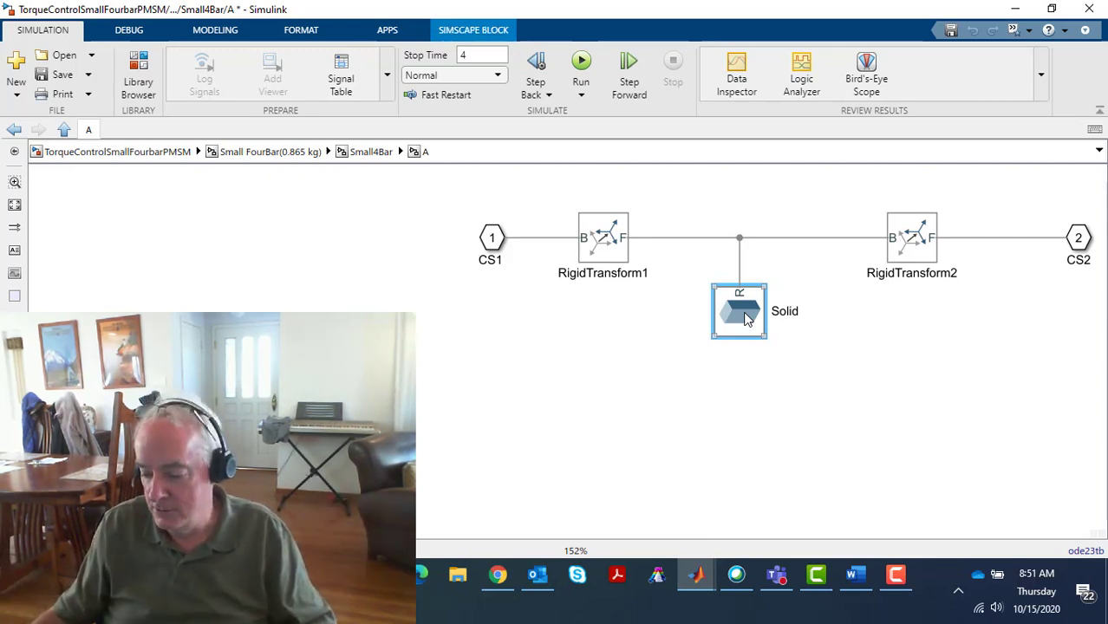
{"action": "double_click", "coordinate": [745, 319]}
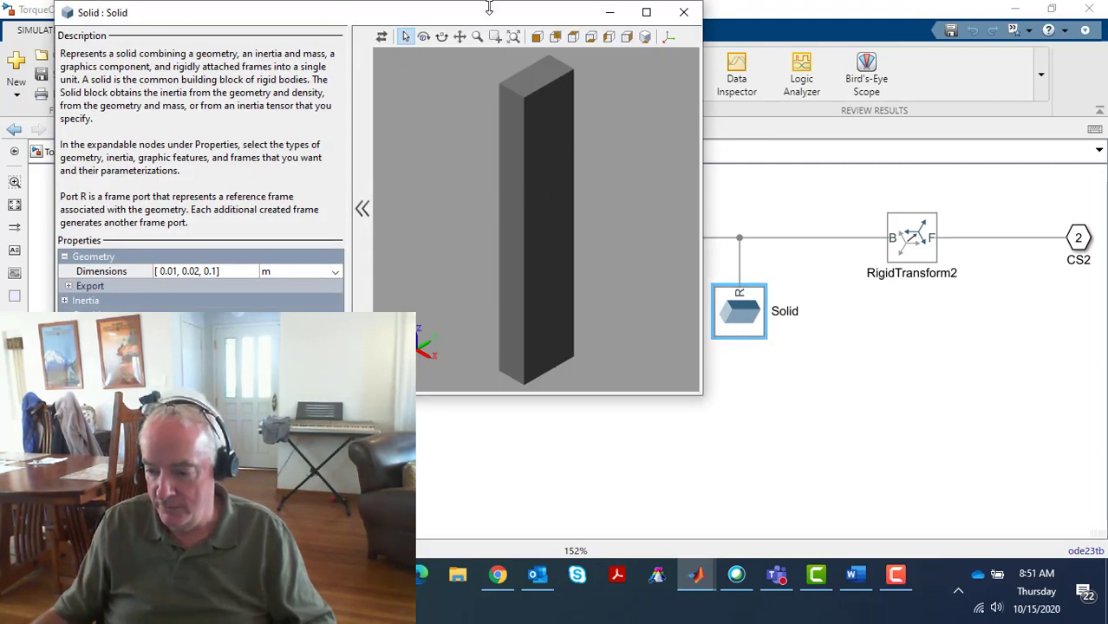
- Update the Solid's derived values to show 0.157 kg mass at 7850 kg/m^3, then cancel
{"action": "left_click_drag", "start_coordinate": [408, 15], "coordinate": [806, 73]}
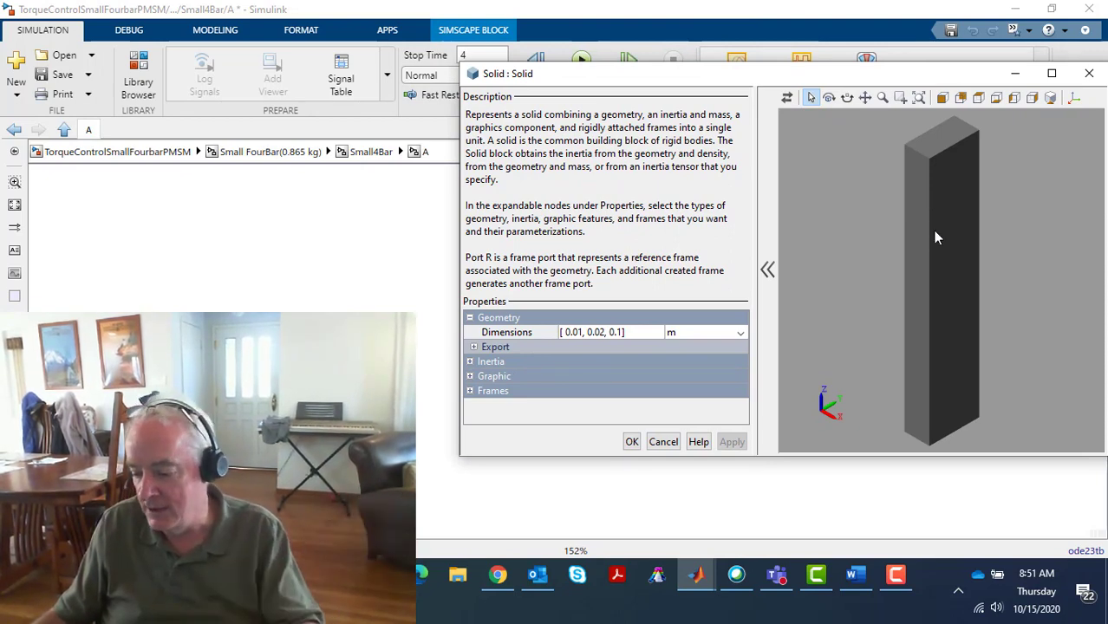
{"action": "left_click", "coordinate": [470, 362]}
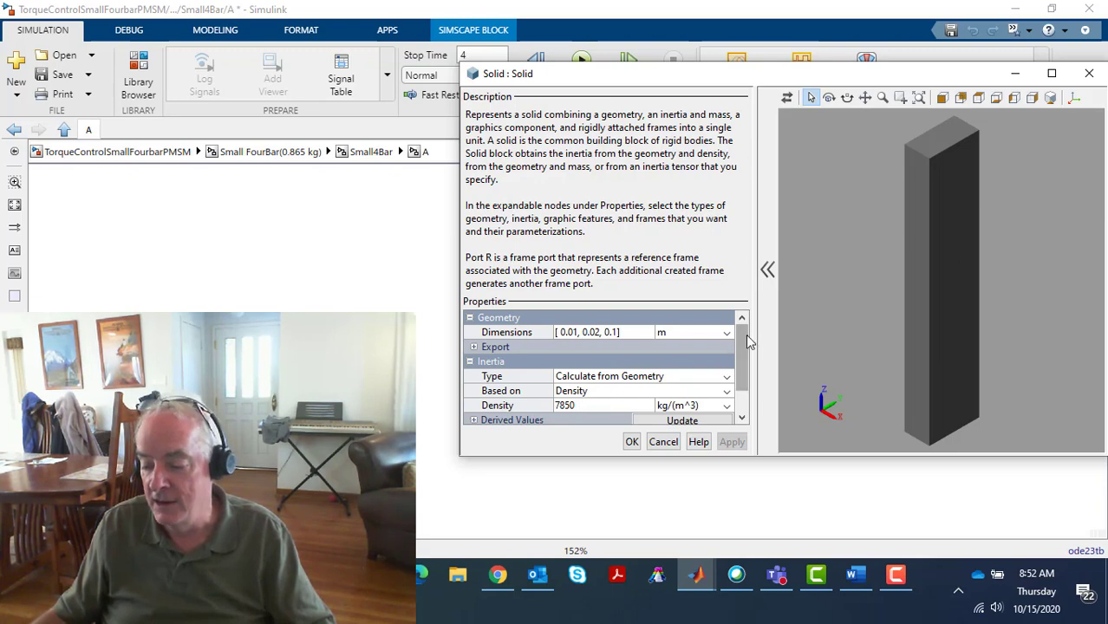
{"action": "scroll", "coordinate": [579, 386], "scroll_direction": "down", "scroll_amount": 1}
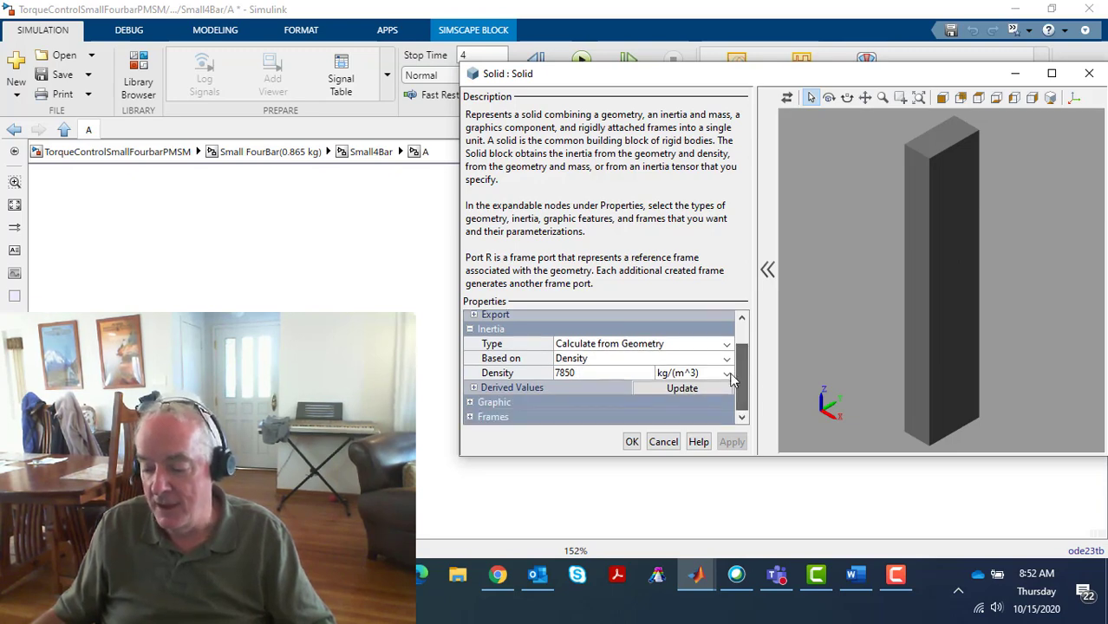
{"action": "left_click", "coordinate": [474, 390]}
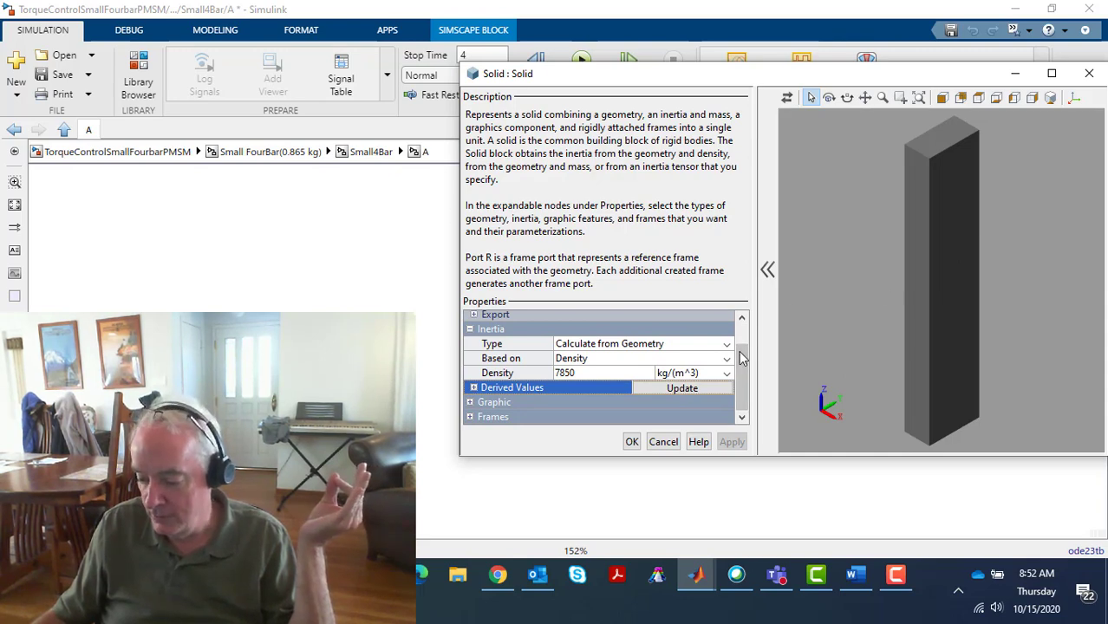
{"action": "left_click", "coordinate": [473, 388]}
{"action": "left_click", "coordinate": [681, 388]}
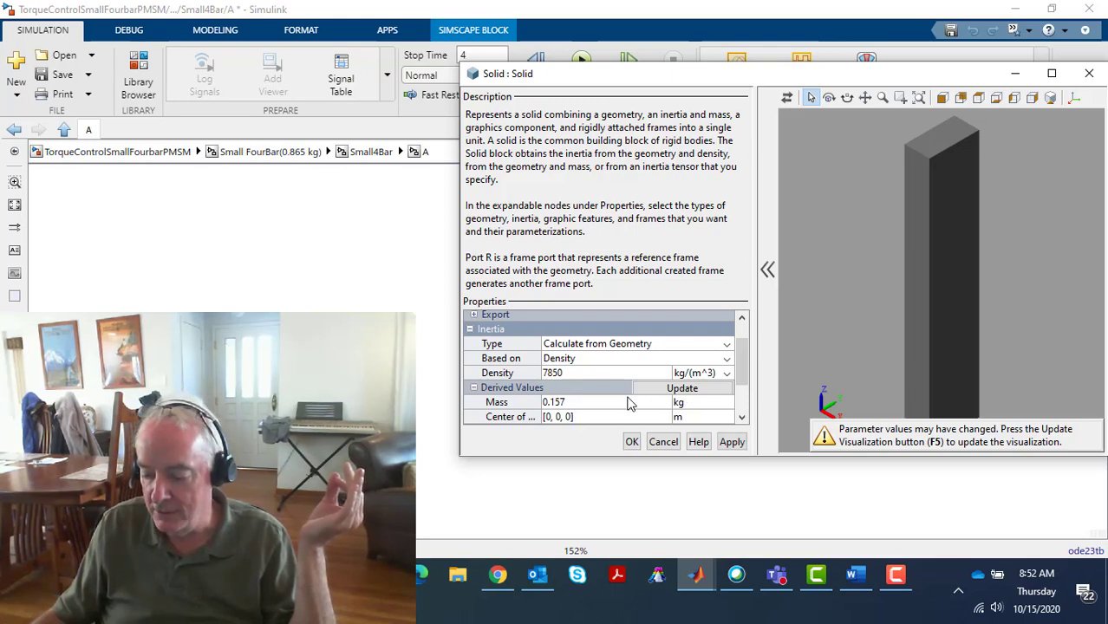
{"action": "scroll", "coordinate": [630, 404], "scroll_direction": "down", "scroll_amount": 2}
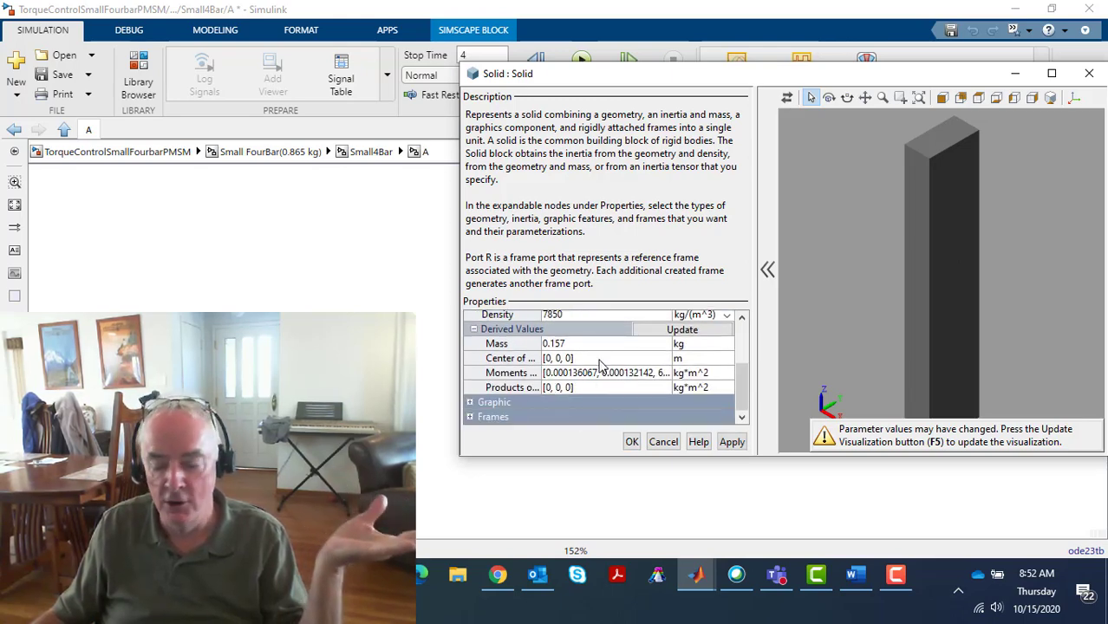
{"action": "left_click", "coordinate": [664, 443]}
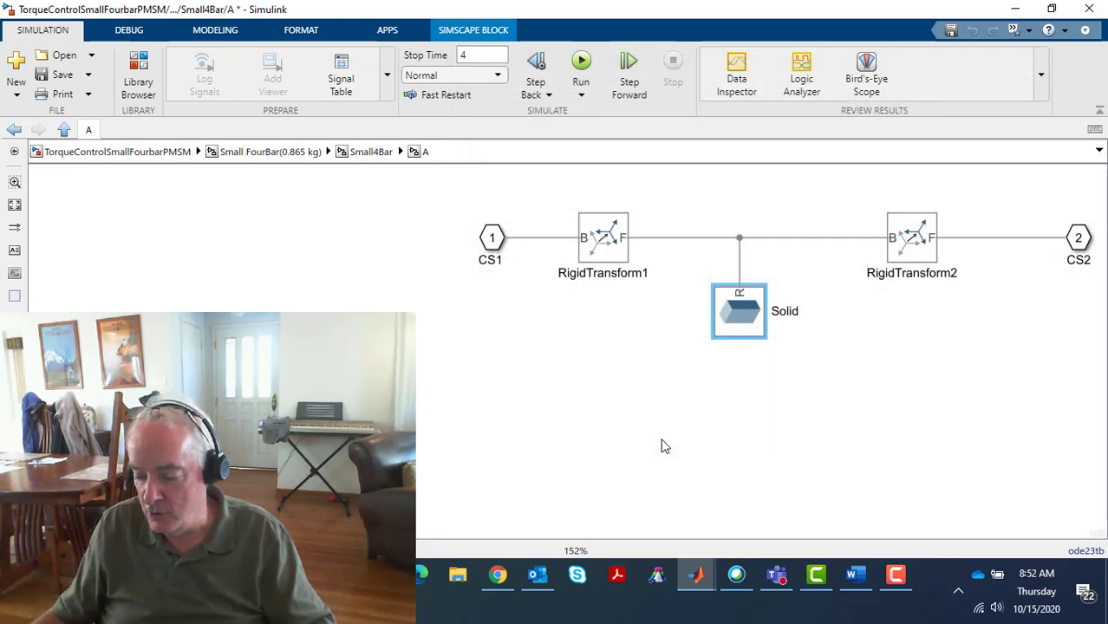
- Go up to the Small4Bar level and zoom in on bodies A, B and joint AB
{"action": "left_click", "coordinate": [654, 366]}
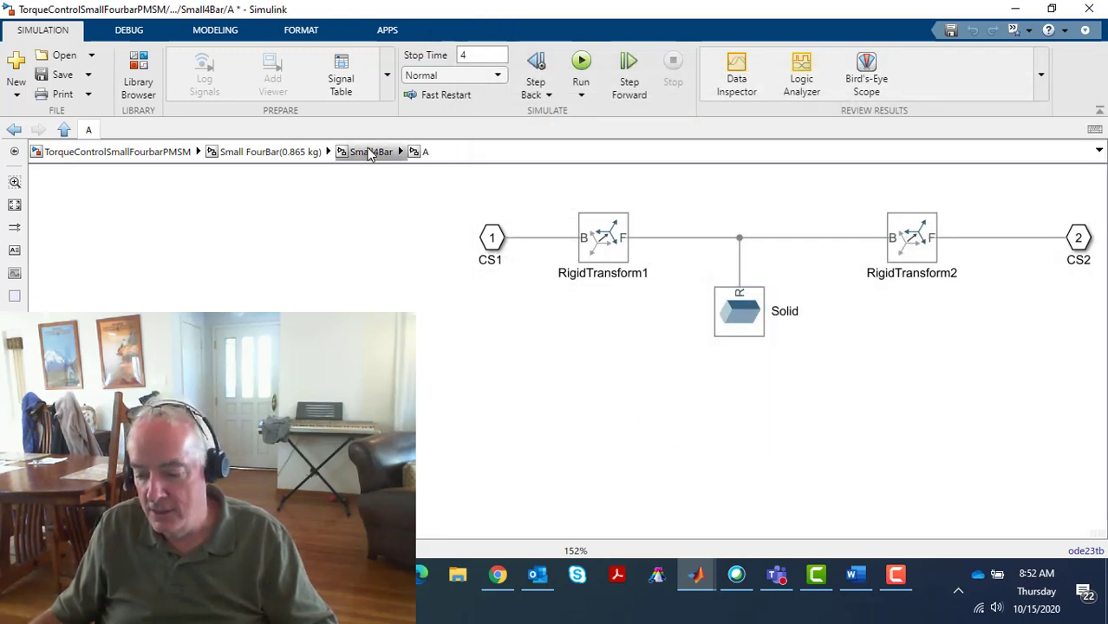
{"action": "left_click", "coordinate": [371, 152]}
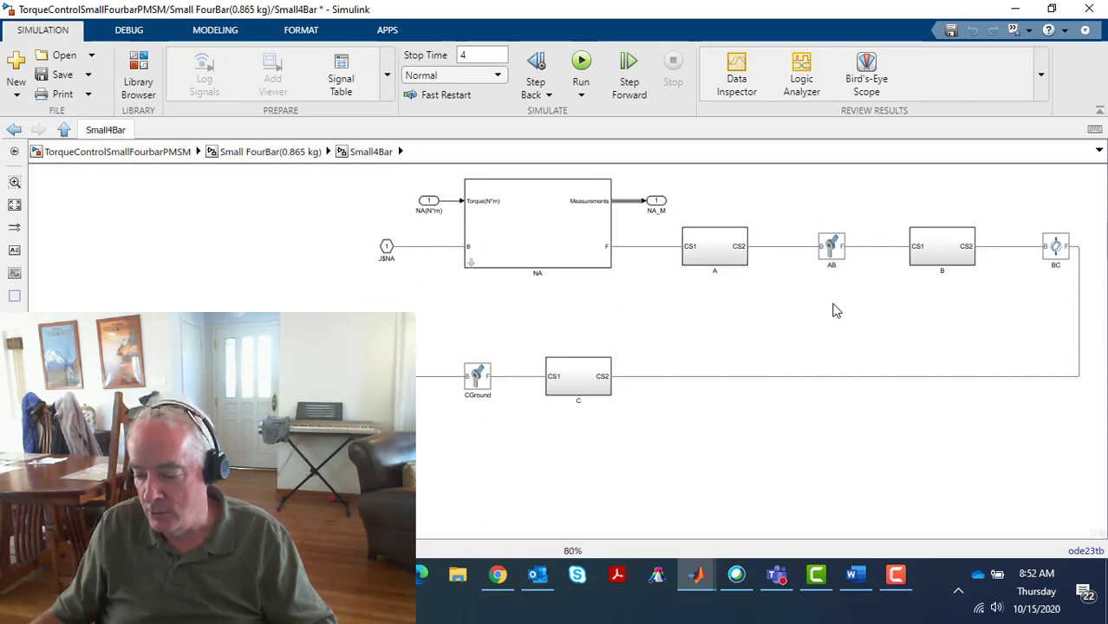
{"action": "left_click", "coordinate": [833, 249]}
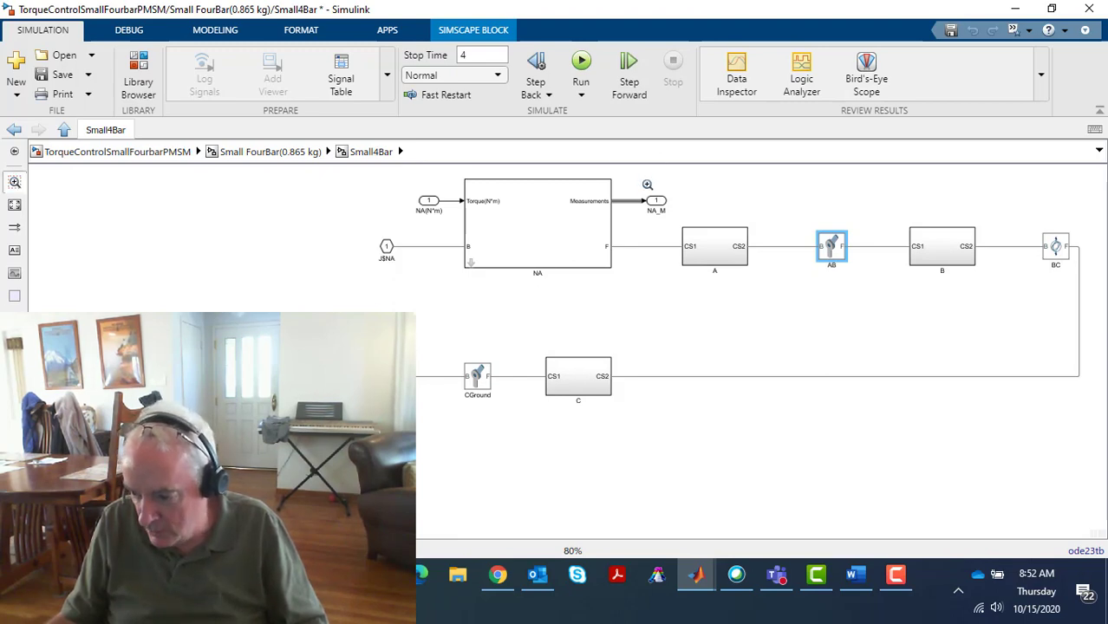
{"action": "left_click_drag", "start_coordinate": [647, 184], "coordinate": [972, 330]}
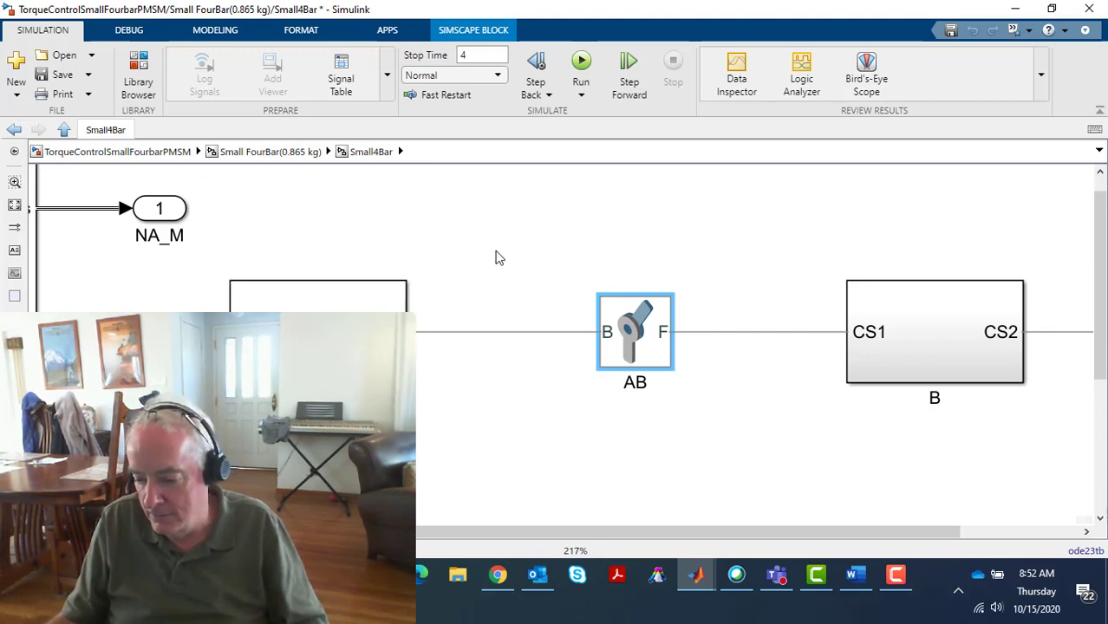
{"action": "scroll", "coordinate": [490, 258], "scroll_direction": "down", "scroll_amount": 5}
{"action": "scroll", "coordinate": [489, 259], "scroll_direction": "up", "scroll_amount": 1}
{"action": "left_click_drag", "start_coordinate": [490, 260], "coordinate": [673, 322]}
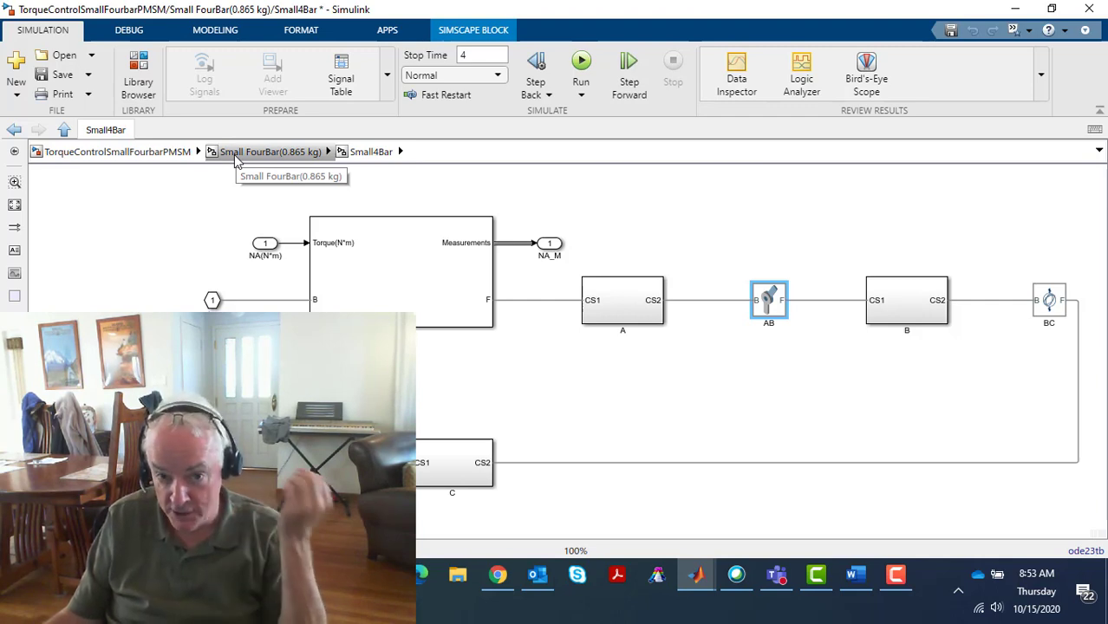
- Return to the top model and open the MotionController subsystem and its Scope1
{"action": "left_click", "coordinate": [163, 152]}
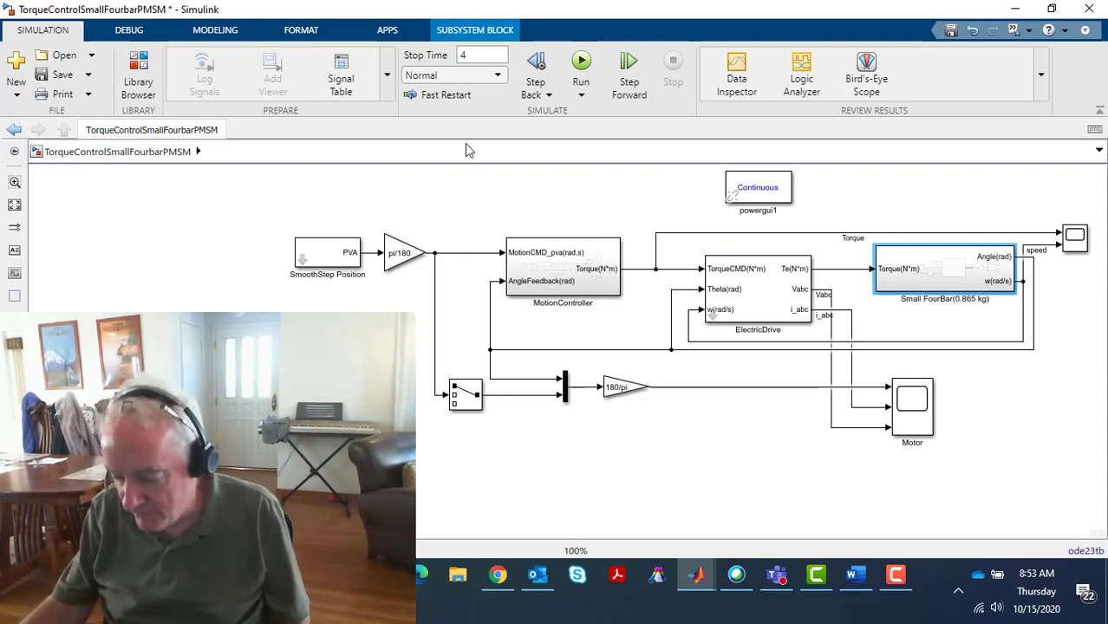
{"action": "left_click", "coordinate": [550, 274]}
{"action": "double_click", "coordinate": [551, 274]}
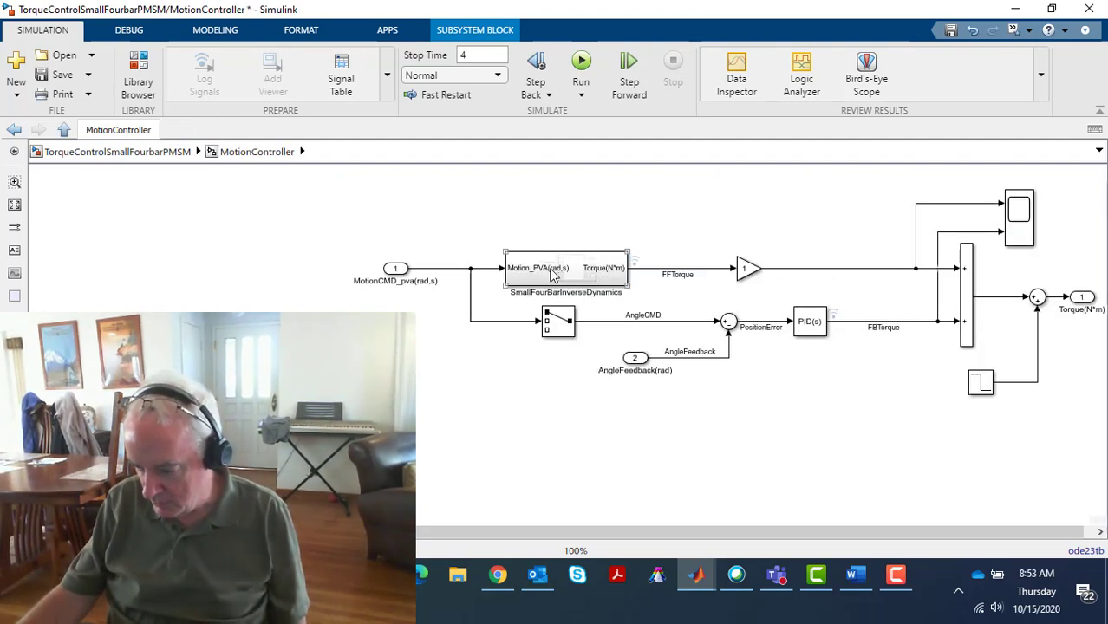
{"action": "double_click", "coordinate": [1027, 223]}
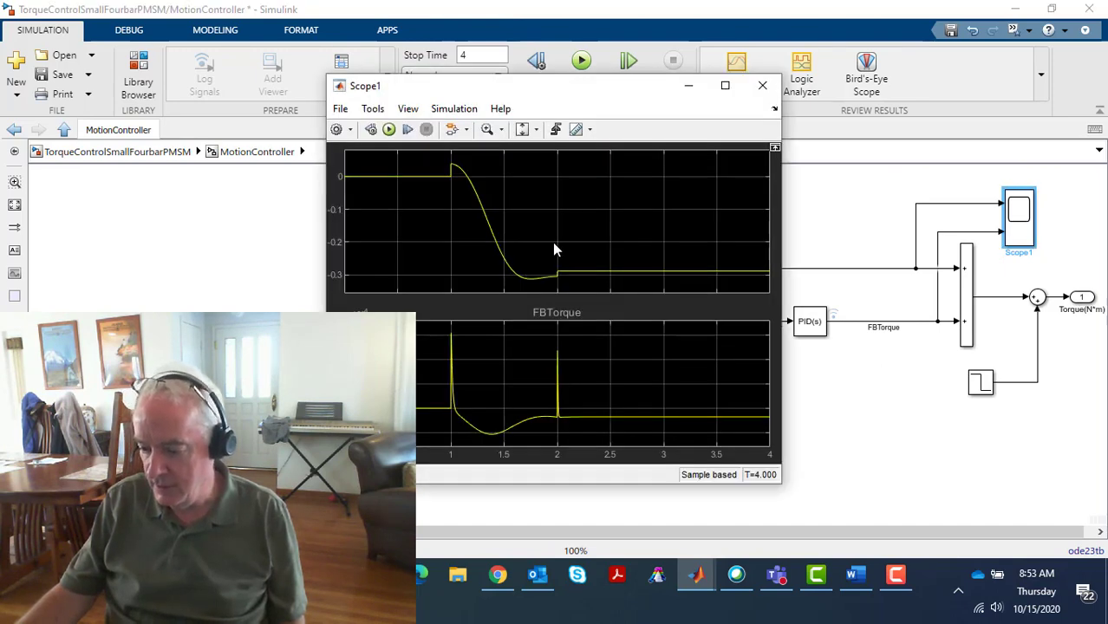
{"action": "left_click_drag", "start_coordinate": [579, 101], "coordinate": [835, 94]}
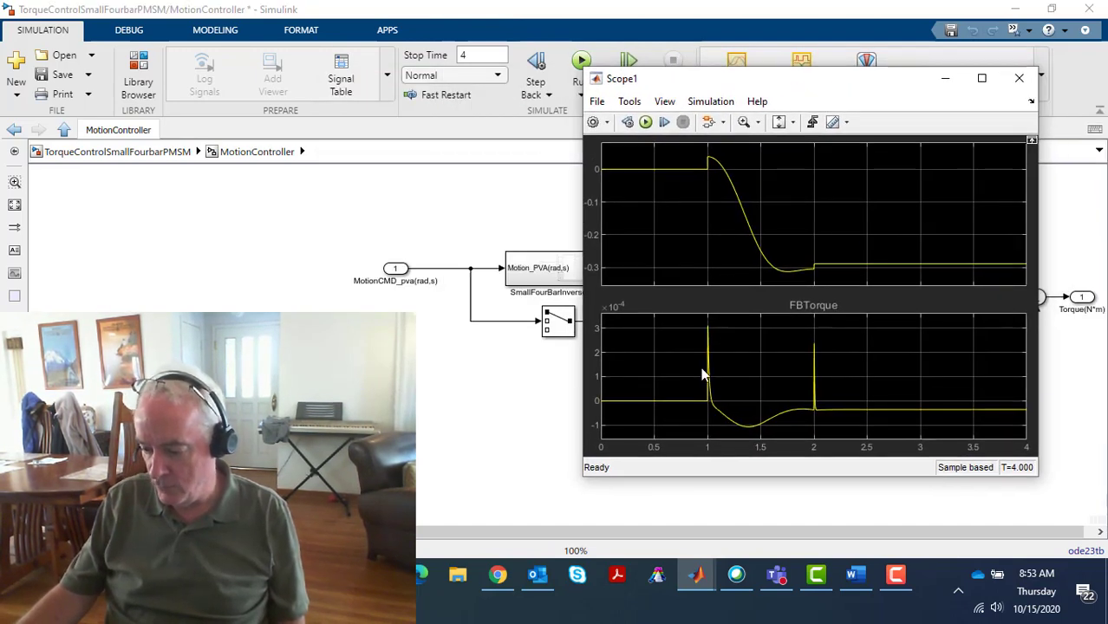
- Set Scope1 to a 1x1 layout, then 2x1 stacked plots, and autoscale FBTorque
{"action": "left_click", "coordinate": [664, 103]}
{"action": "left_click", "coordinate": [676, 123]}
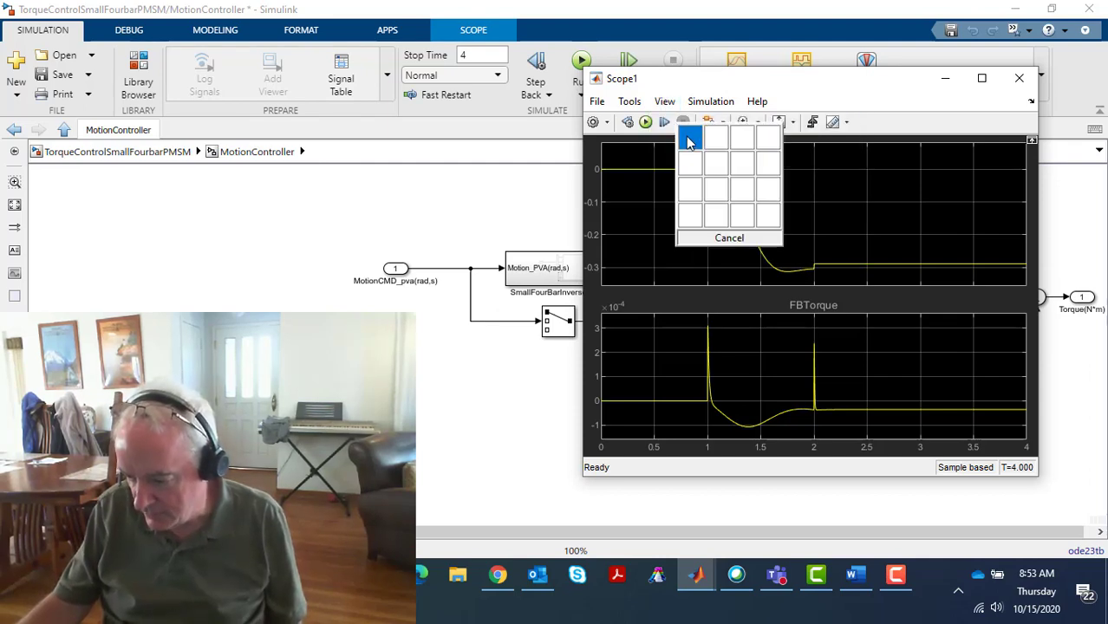
{"action": "left_click", "coordinate": [689, 140]}
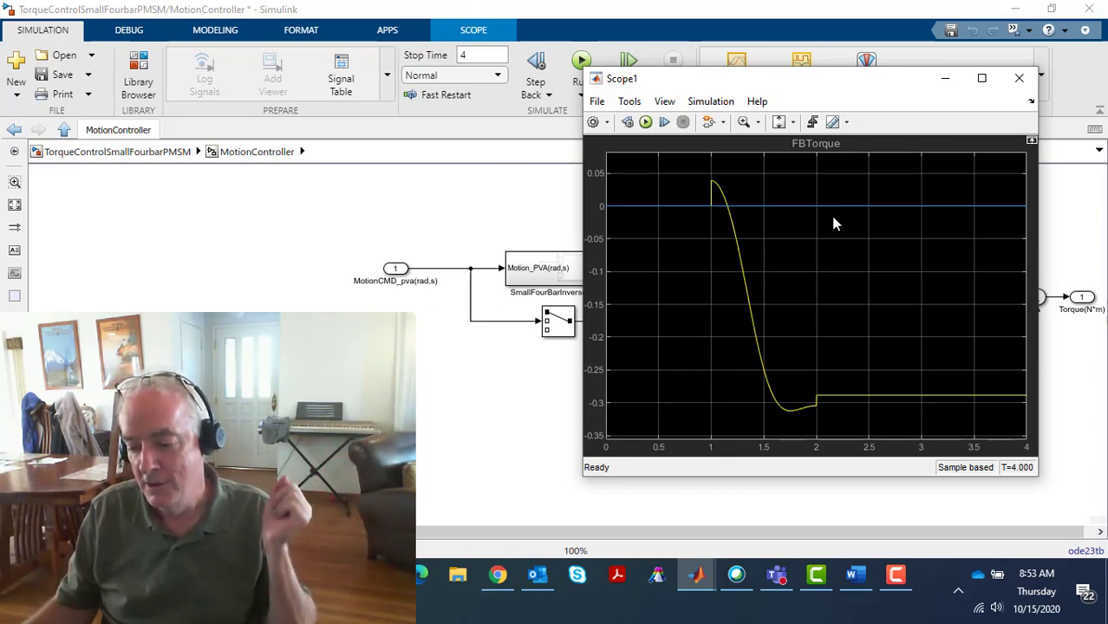
{"action": "left_click", "coordinate": [660, 104]}
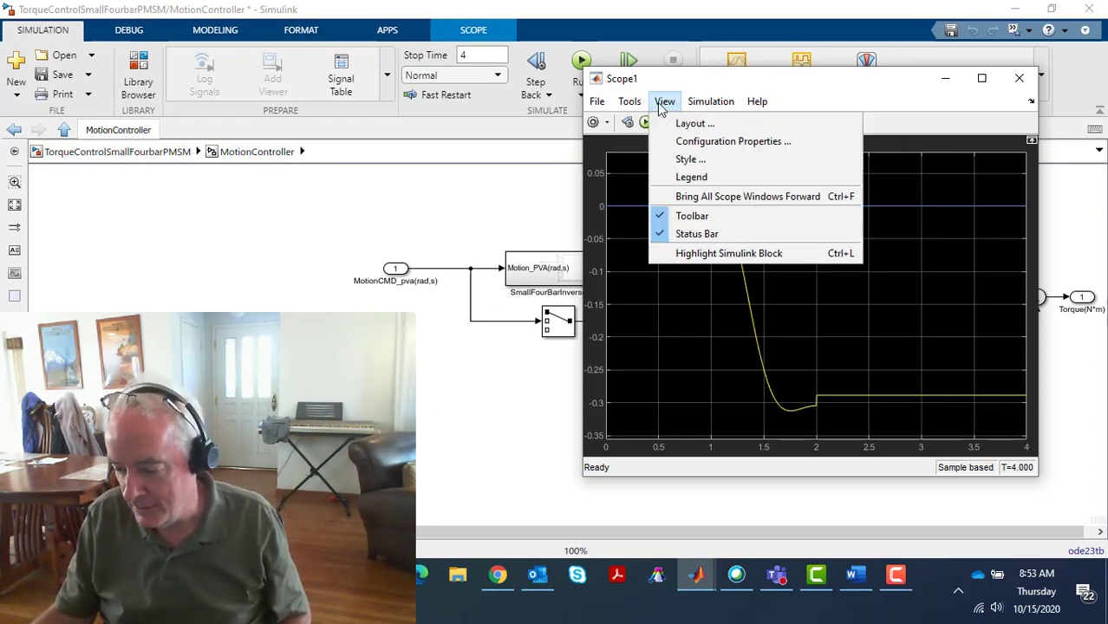
{"action": "left_click", "coordinate": [702, 127]}
{"action": "left_click", "coordinate": [715, 170]}
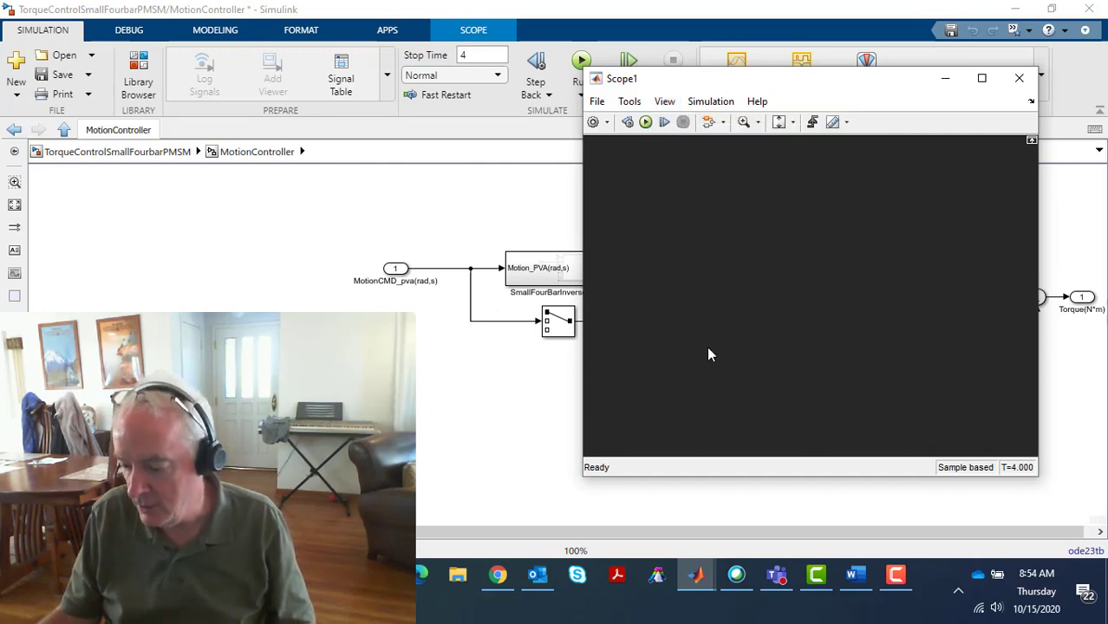
{"action": "left_click", "coordinate": [779, 121]}
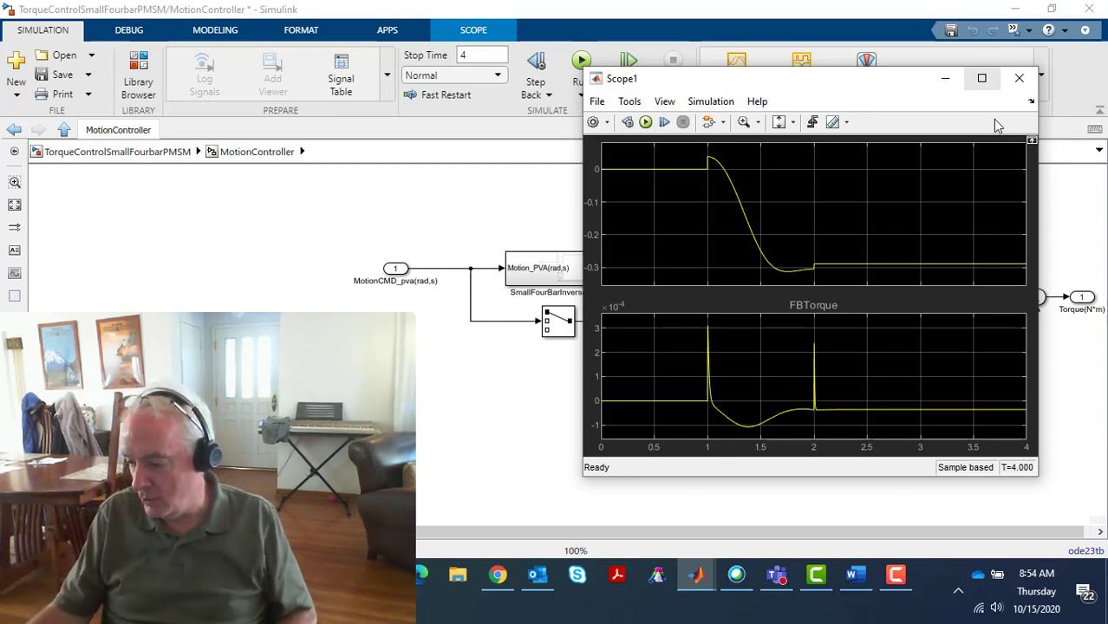
- Close Scope1, enter SmallFourBarInverseDynamics and open the MATLAB Function1 block's code
{"action": "left_click", "coordinate": [1019, 78]}
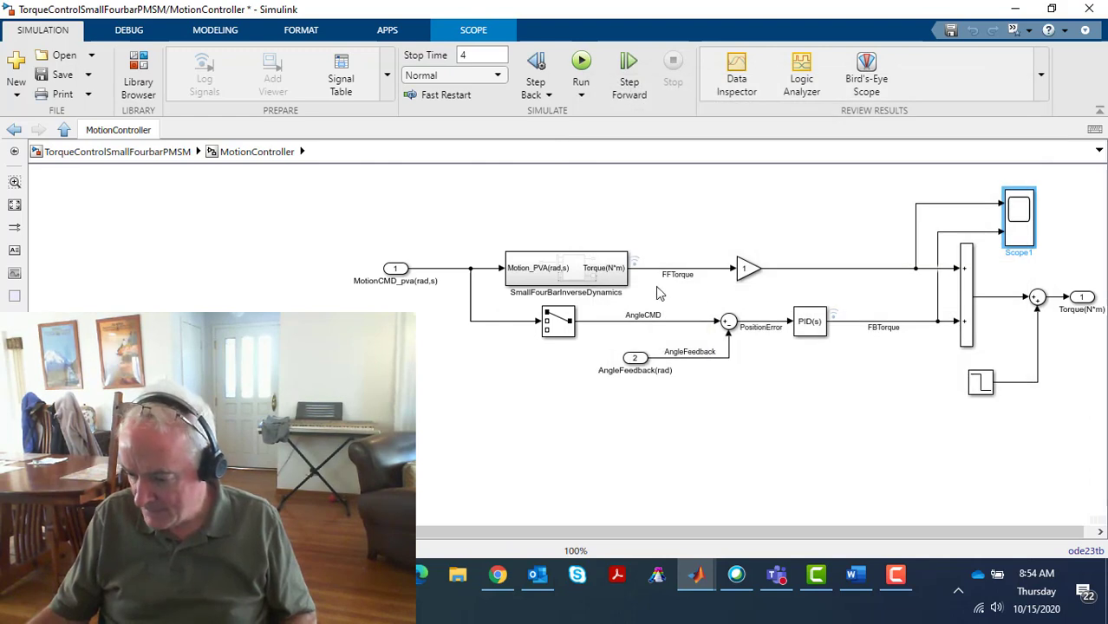
{"action": "left_click", "coordinate": [630, 233]}
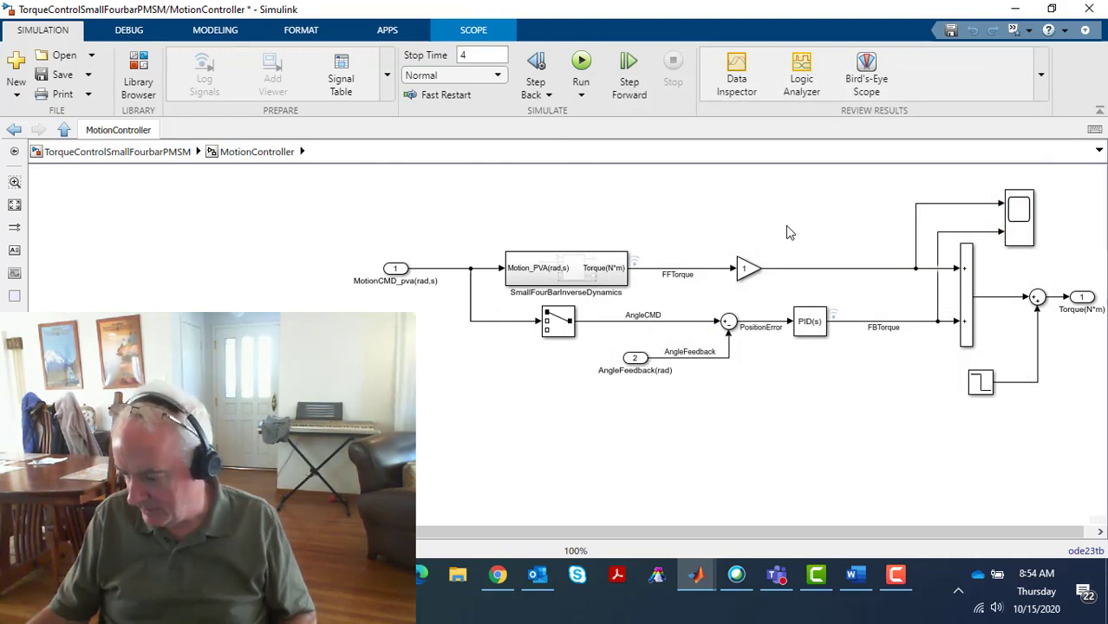
{"action": "double_click", "coordinate": [555, 276]}
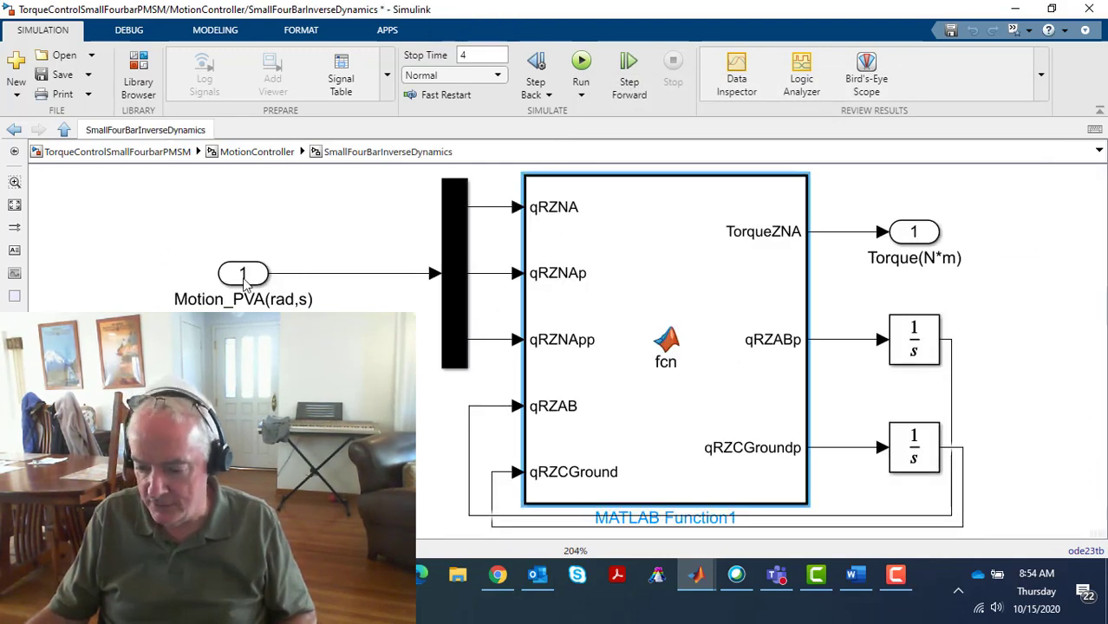
{"action": "scroll", "coordinate": [198, 256], "scroll_direction": "down", "scroll_amount": 1}
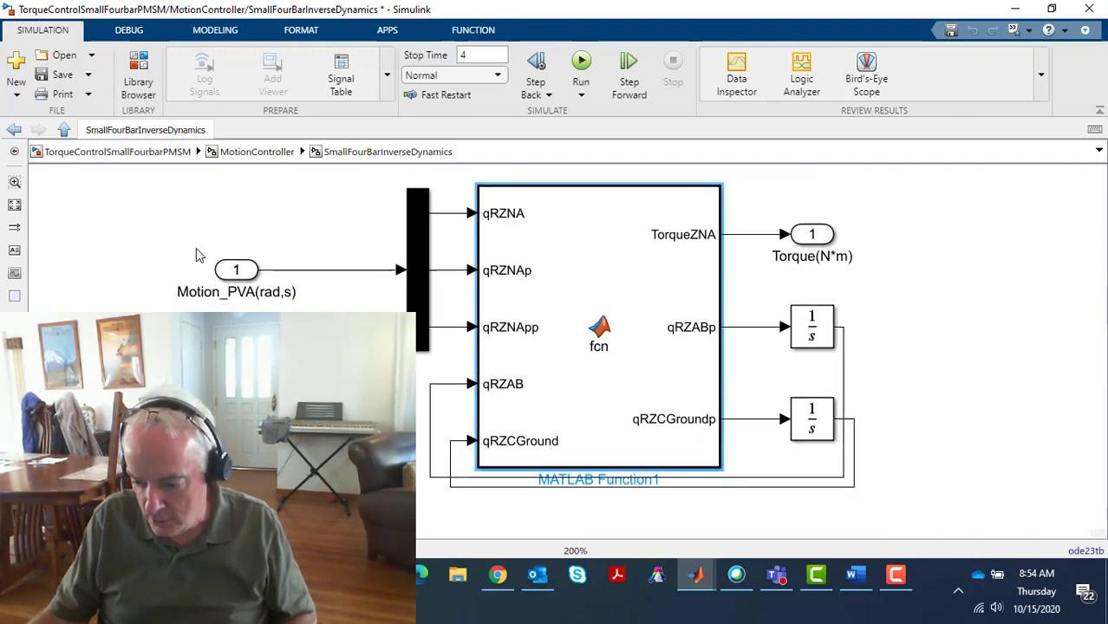
{"action": "scroll", "coordinate": [198, 255], "scroll_direction": "down", "scroll_amount": 1}
{"action": "left_click_drag", "start_coordinate": [198, 255], "coordinate": [663, 336]}
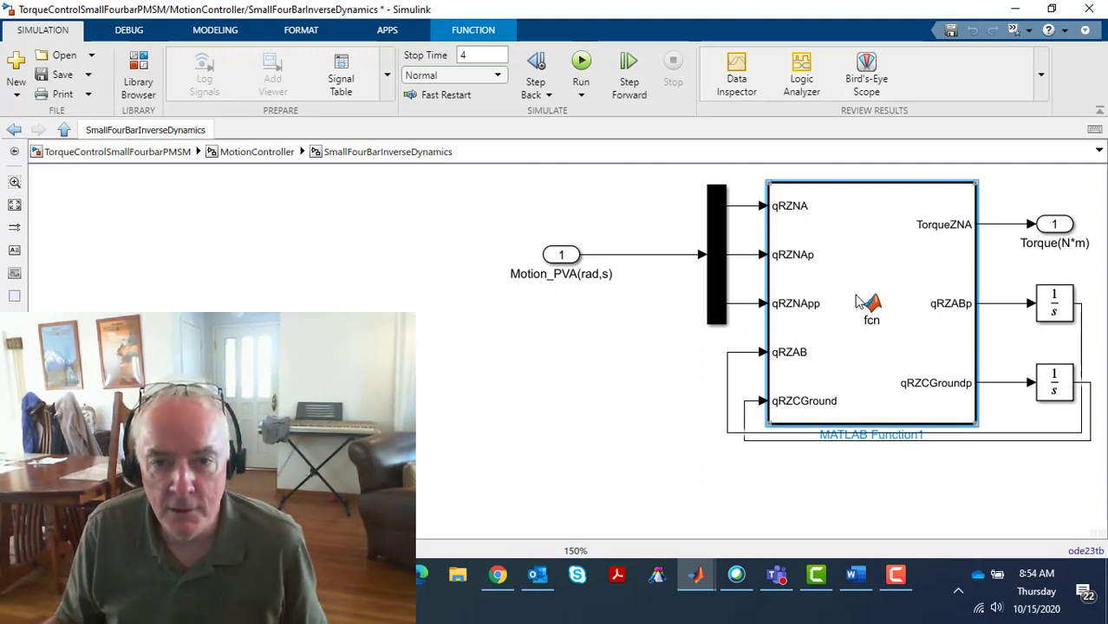
{"action": "double_click", "coordinate": [826, 382]}
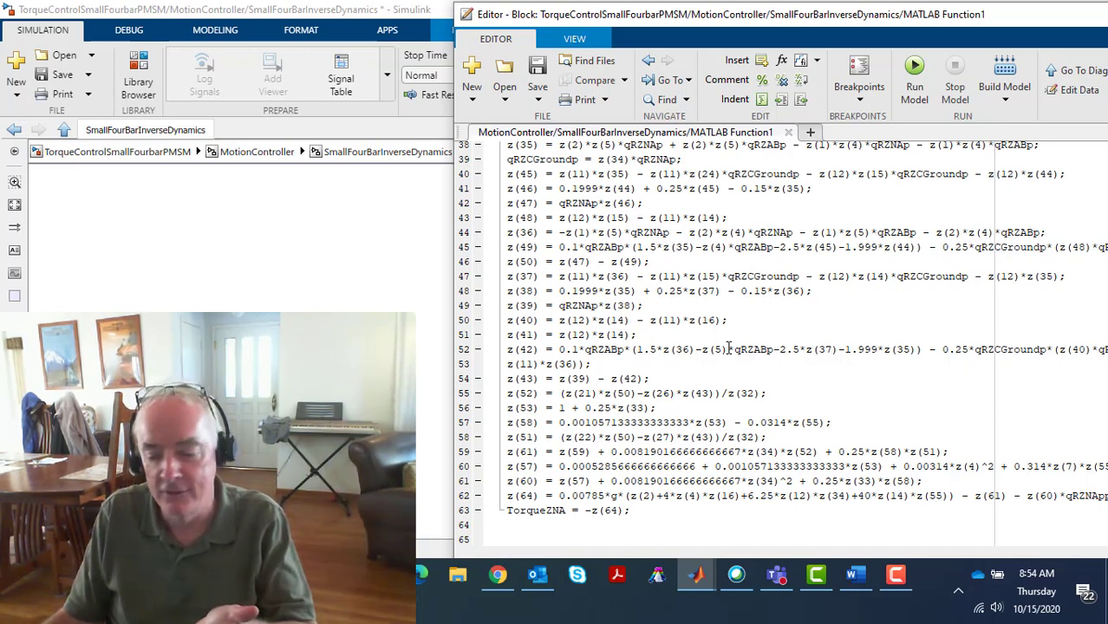
- Read through the function code, highlighting the qRZNA, qRZNAp, qRZNApp header inputs and code body
{"action": "scroll", "coordinate": [728, 347], "scroll_direction": "up", "scroll_amount": 12}
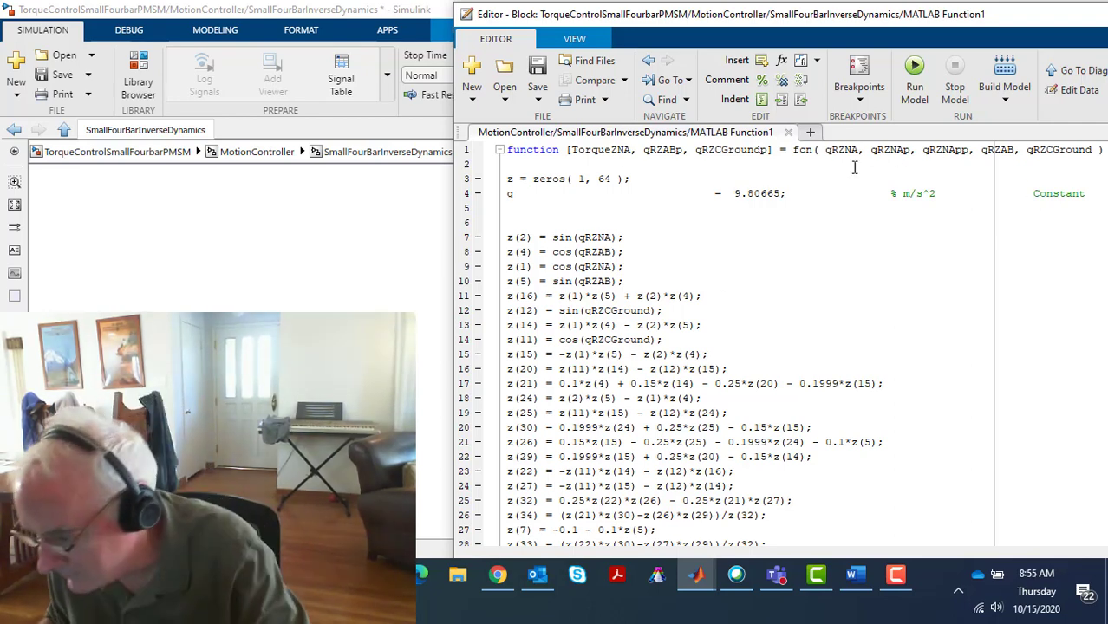
{"action": "left_click_drag", "start_coordinate": [826, 149], "coordinate": [971, 149]}
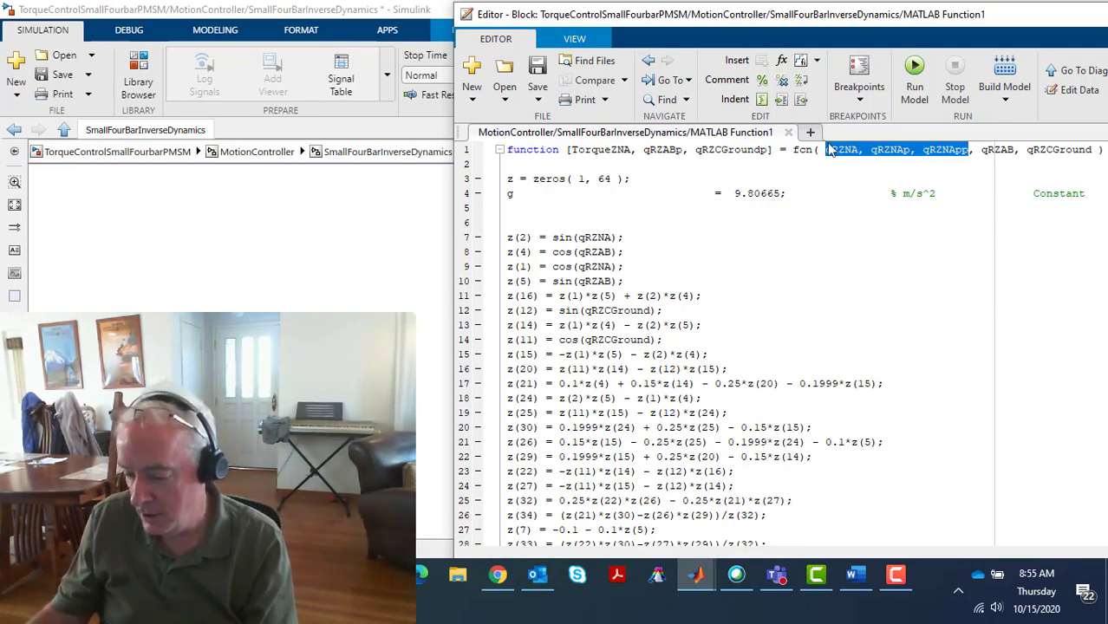
{"action": "scroll", "coordinate": [685, 242], "scroll_direction": "down", "scroll_amount": 9}
{"action": "scroll", "coordinate": [624, 412], "scroll_direction": "down", "scroll_amount": 3}
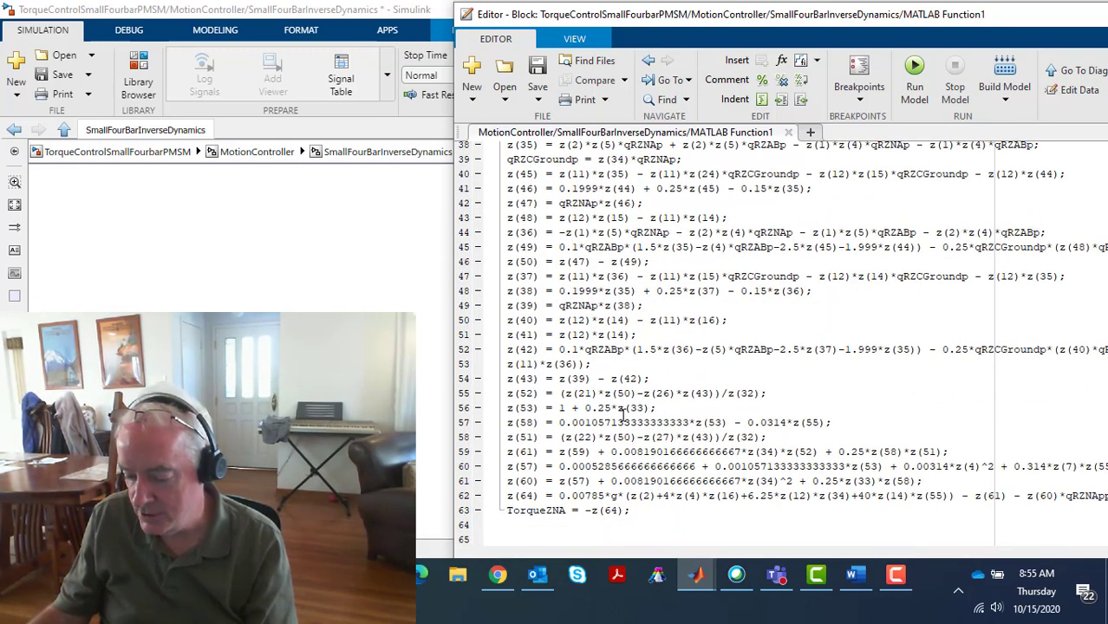
{"action": "left_click_drag", "start_coordinate": [642, 513], "coordinate": [466, 126]}
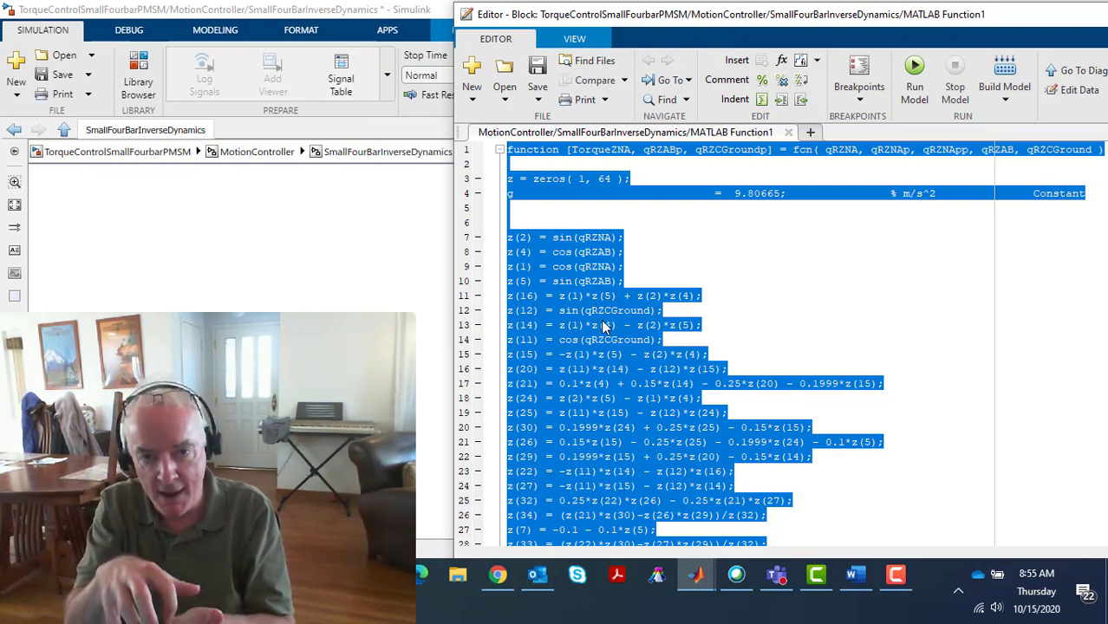
{"action": "scroll", "coordinate": [581, 365], "scroll_direction": "down", "scroll_amount": 10}
{"action": "scroll", "coordinate": [579, 358], "scroll_direction": "down", "scroll_amount": 3}
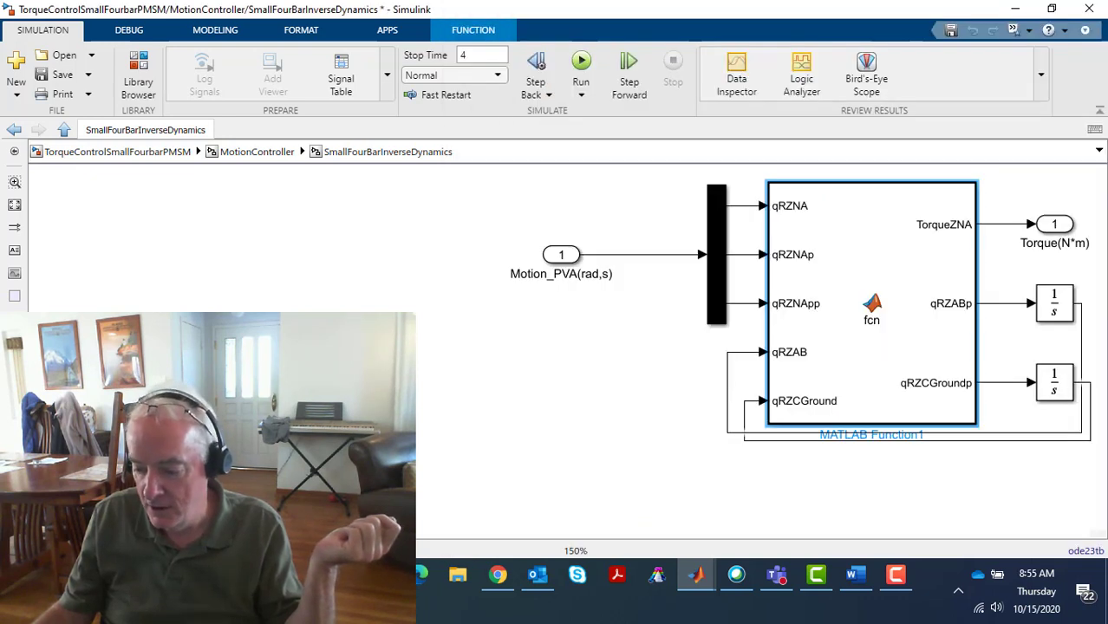
- Bring Simulink forward and return to the top-level TorqueControlSmallFourbarPMSM model
{"action": "left_click", "coordinate": [187, 182]}
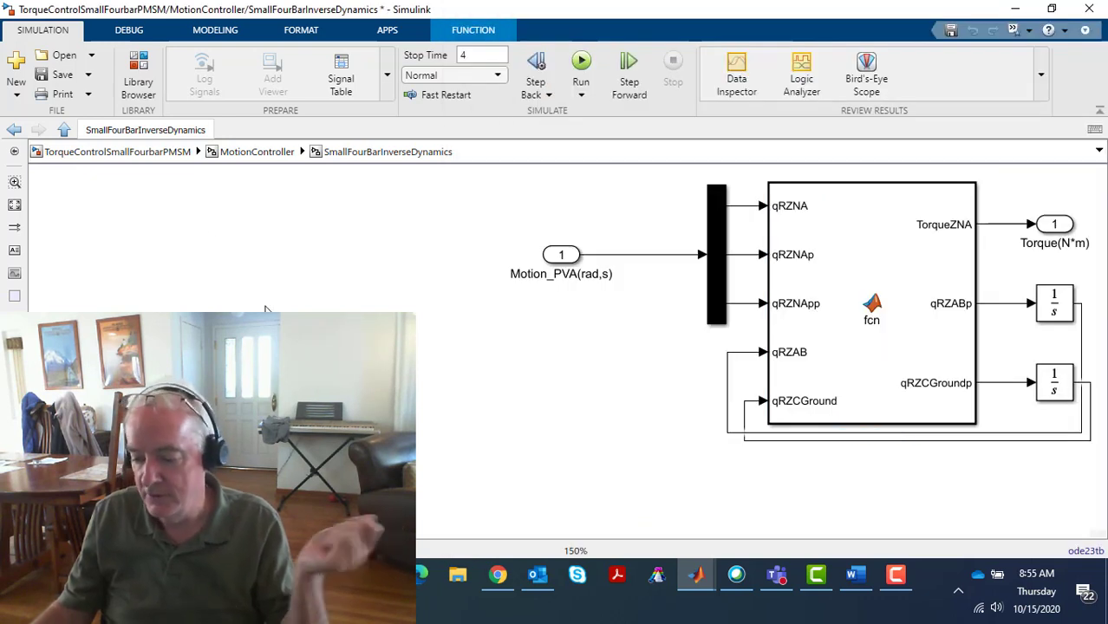
{"action": "left_click", "coordinate": [178, 153]}
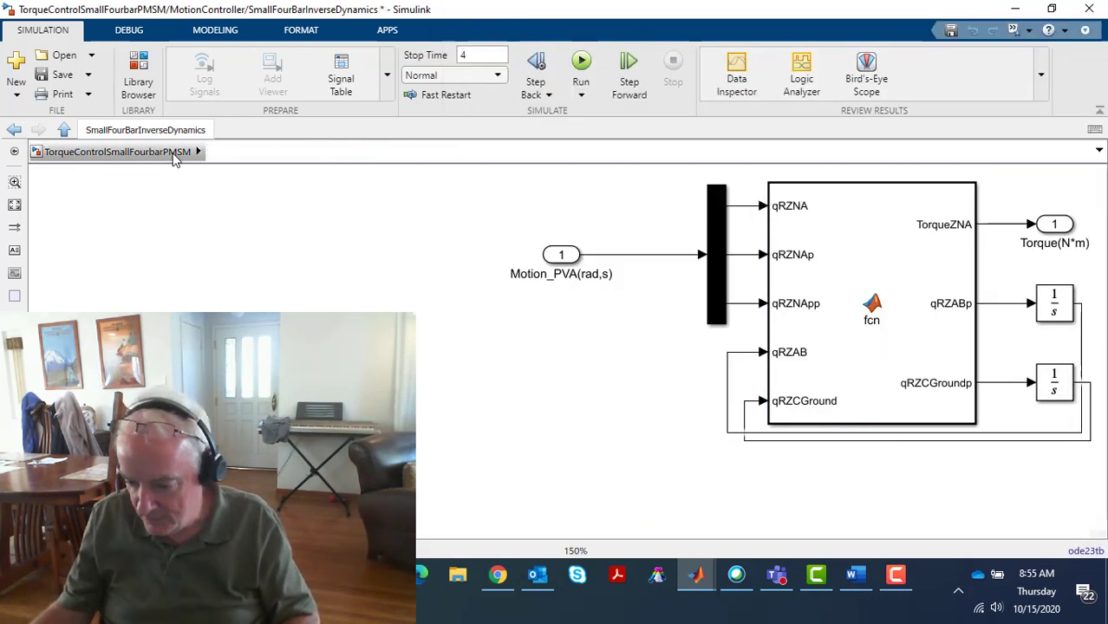
{"action": "left_click", "coordinate": [187, 304]}
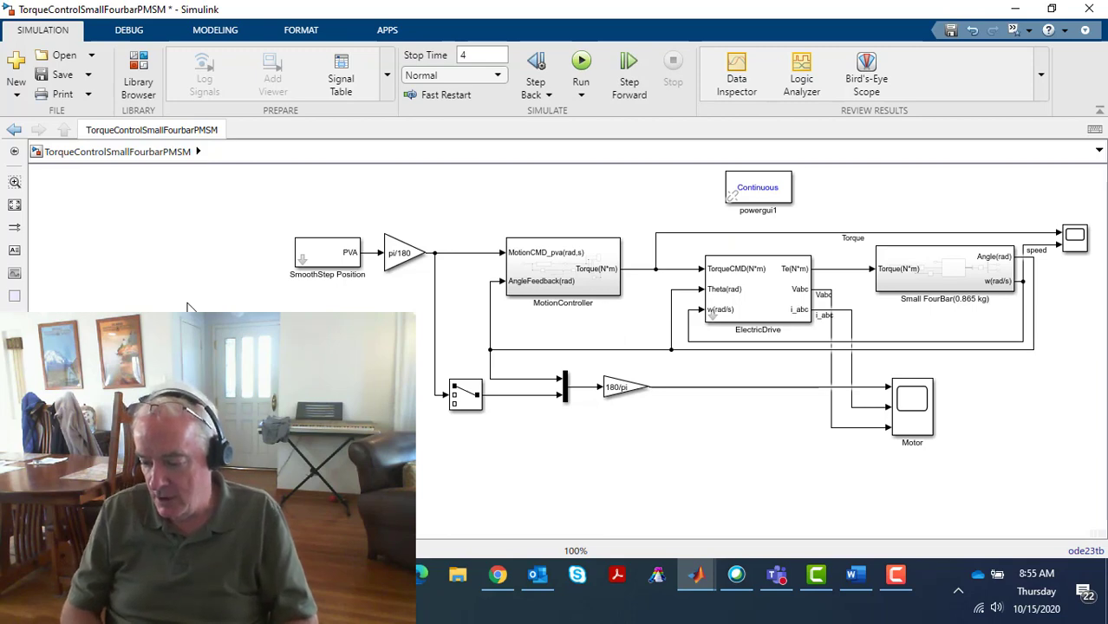
{"action": "left_click", "coordinate": [771, 289]}
- Review the Torque and speed scope plots and close the scope again
{"action": "left_click", "coordinate": [1078, 246]}
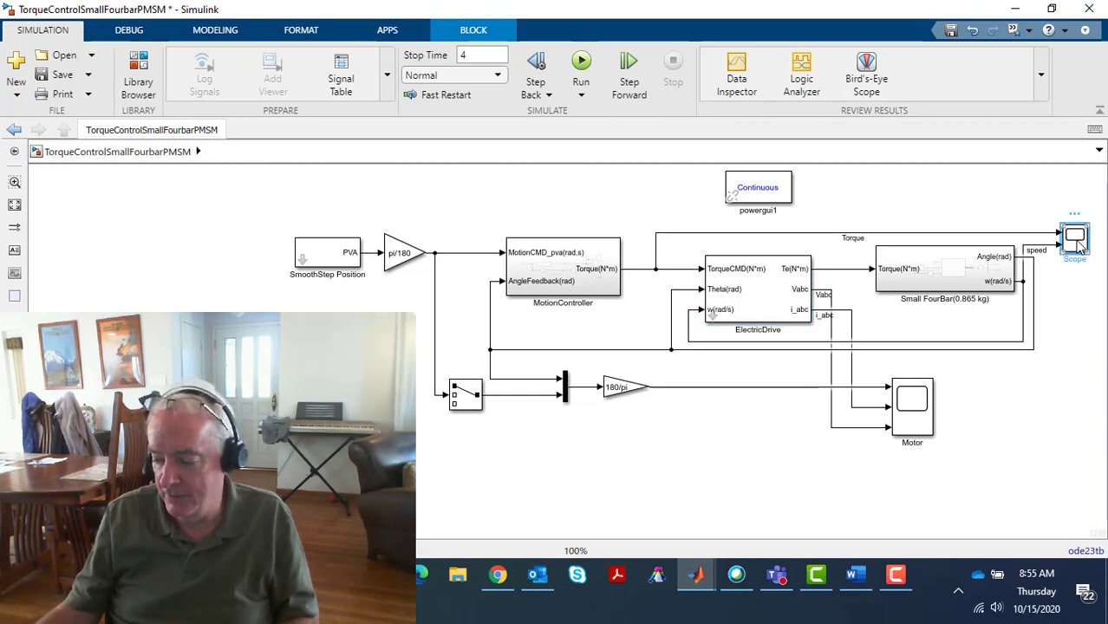
{"action": "double_click", "coordinate": [1078, 245]}
{"action": "left_click_drag", "start_coordinate": [592, 97], "coordinate": [830, 110]}
{"action": "left_click", "coordinate": [1011, 102]}
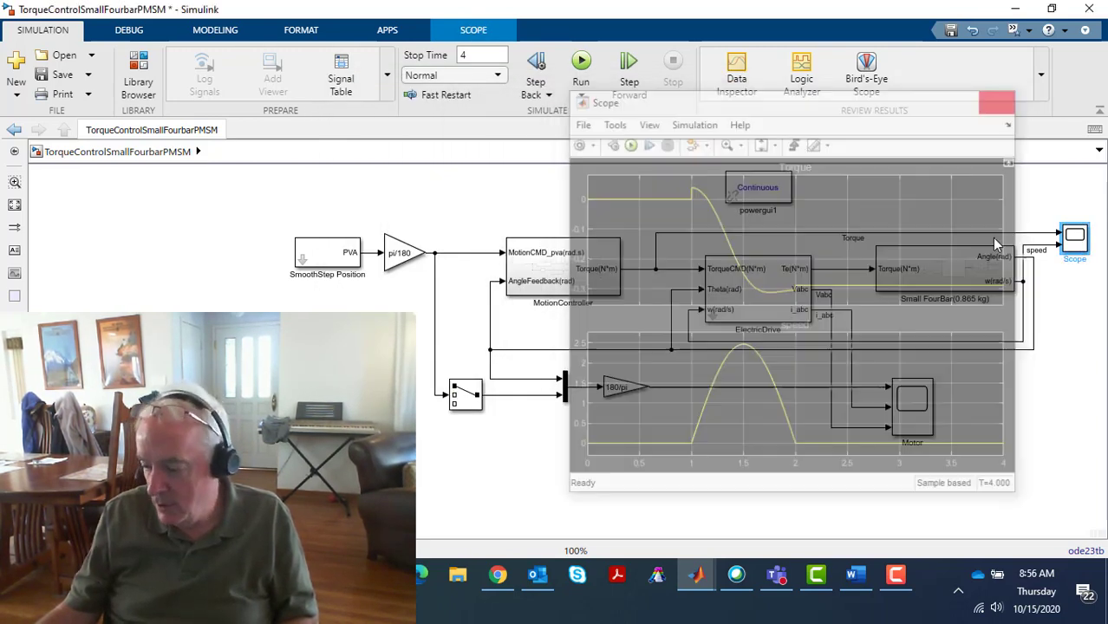
{"action": "left_click", "coordinate": [939, 269]}
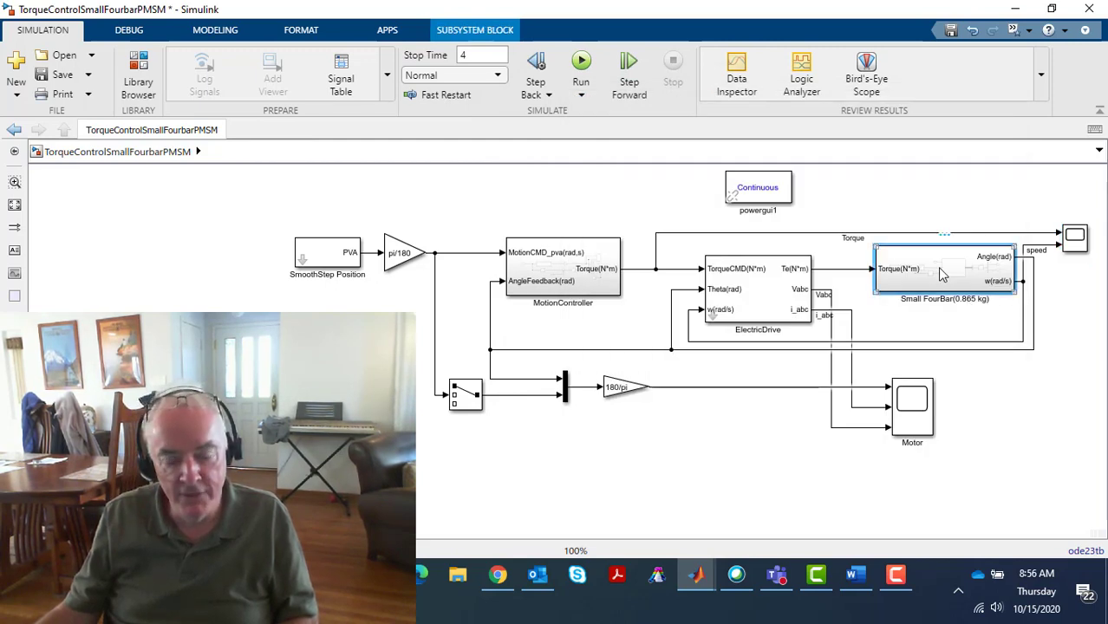